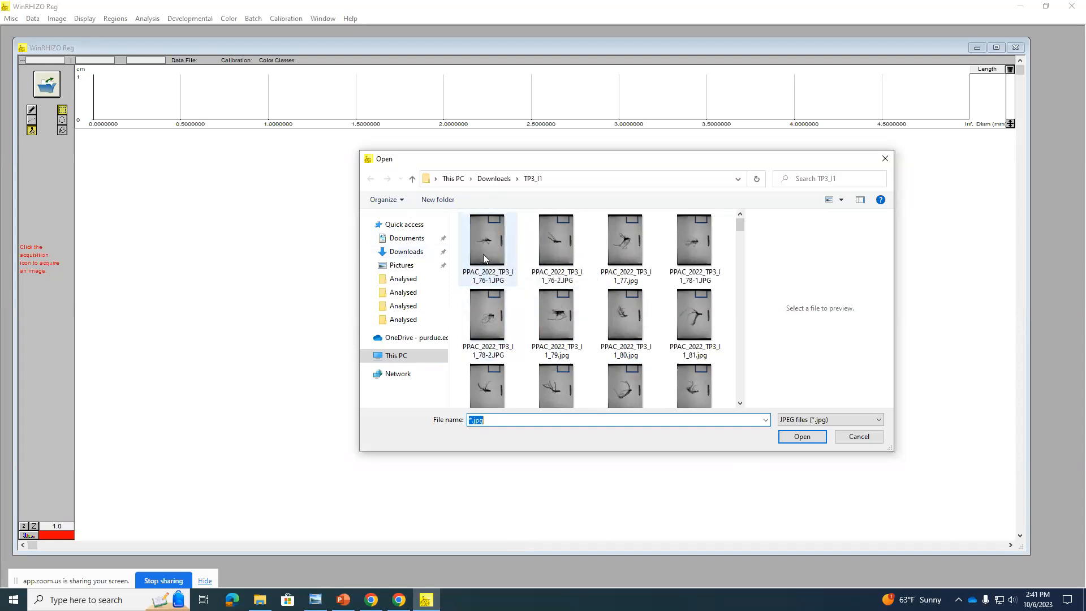
Step: Open the root image PPAC_2022_TP3_I1_76-1.JPG, dismiss the calibration alert and reduce the display to 1/3.0
{"action": "double_click", "coordinate": [484, 253]}
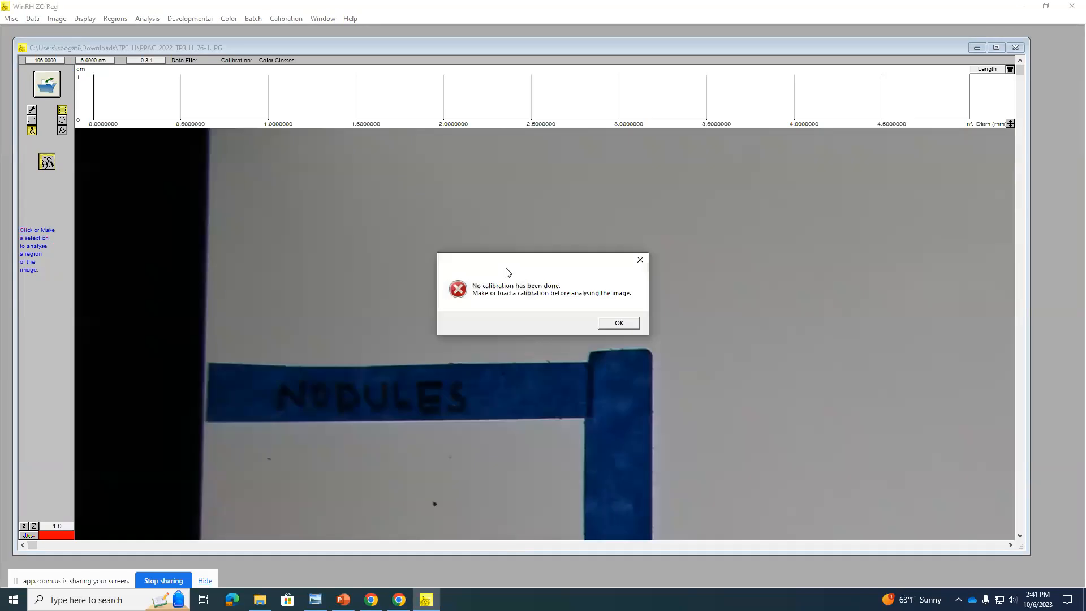
{"action": "left_click", "coordinate": [624, 327]}
{"action": "key", "text": "z"}
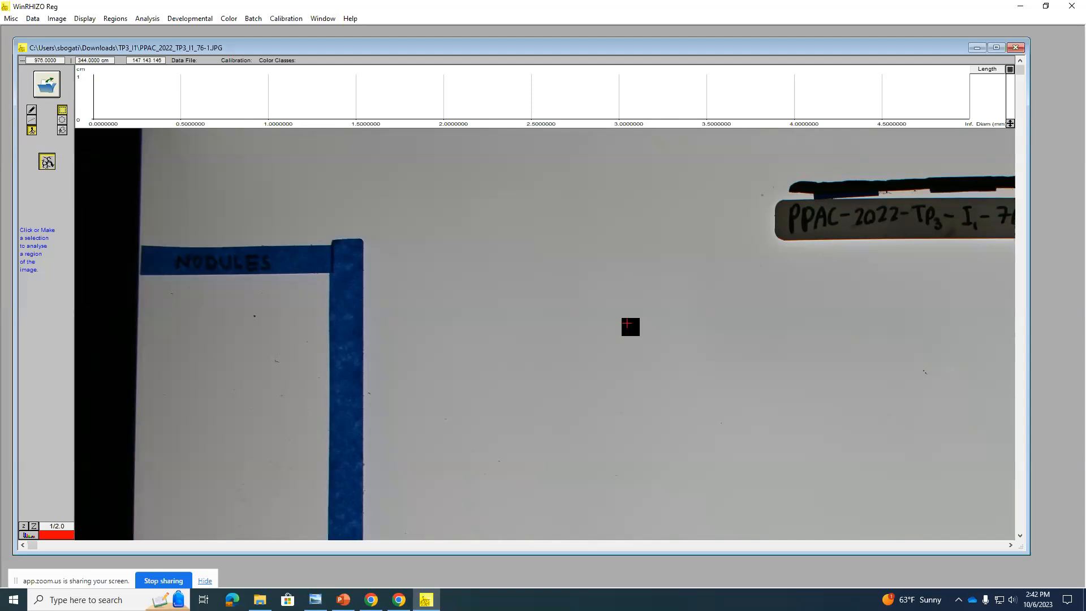
{"action": "scroll", "coordinate": [627, 323], "scroll_direction": "down", "scroll_amount": 1}
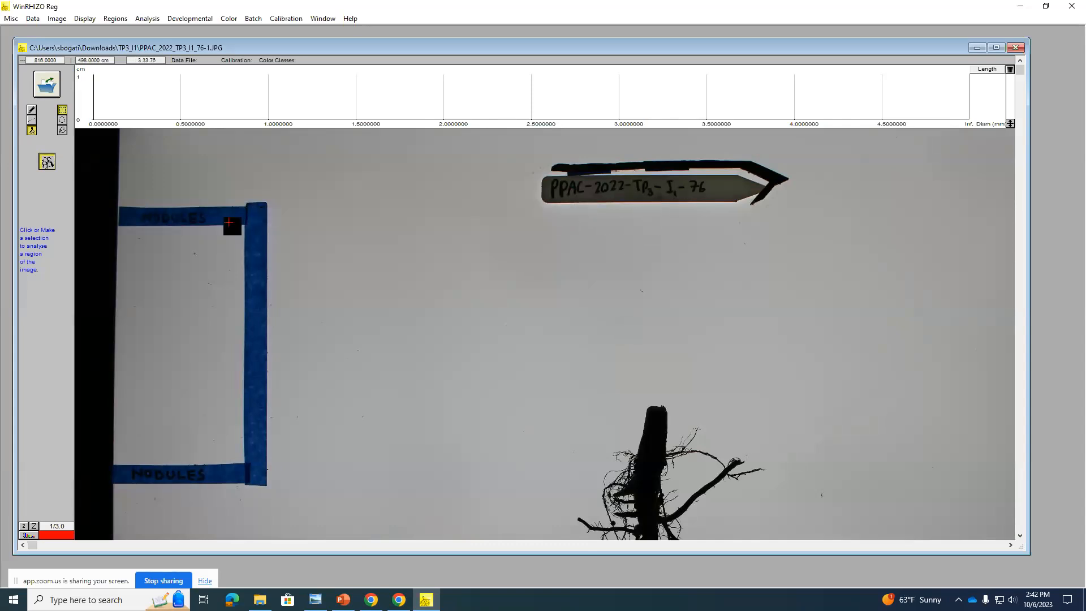
Step: Accept the pixel size method based on an object of known dimensions with 1 image
{"action": "left_click", "coordinate": [286, 18]}
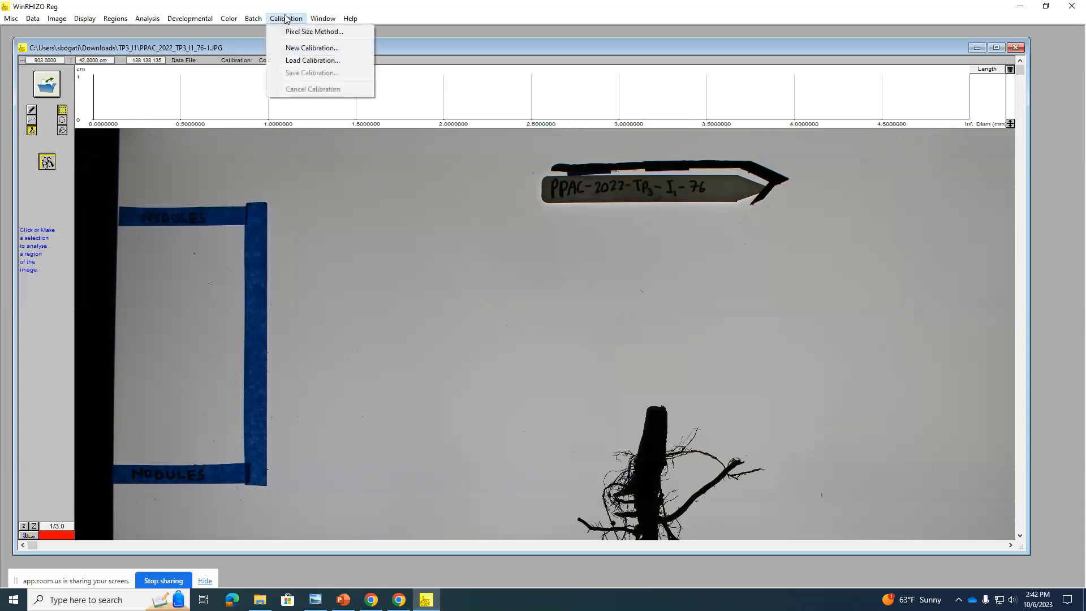
{"action": "mouse_move", "coordinate": [326, 18]}
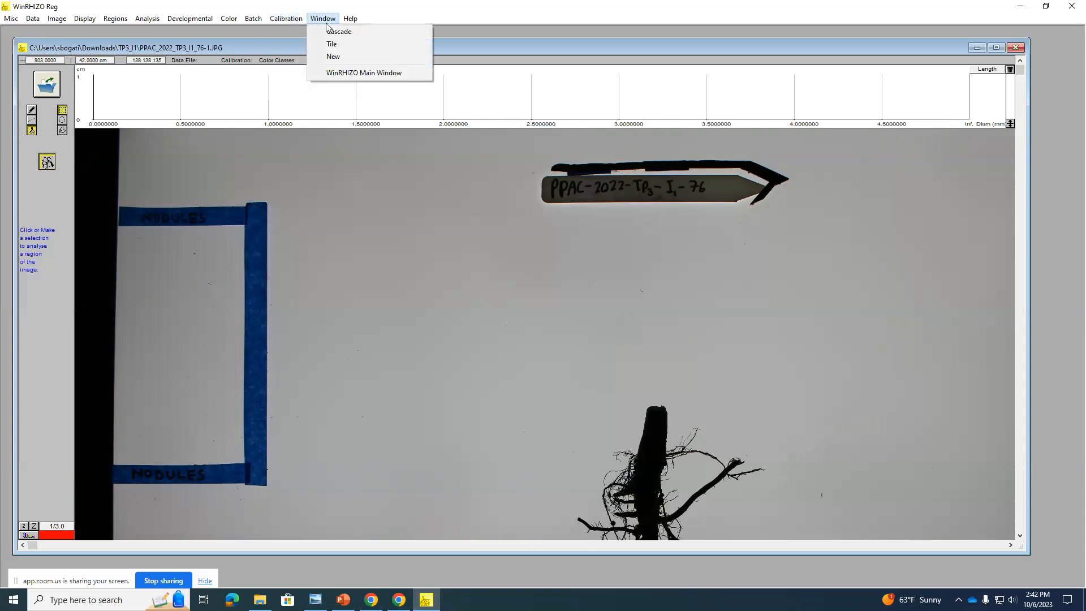
{"action": "left_click", "coordinate": [298, 32]}
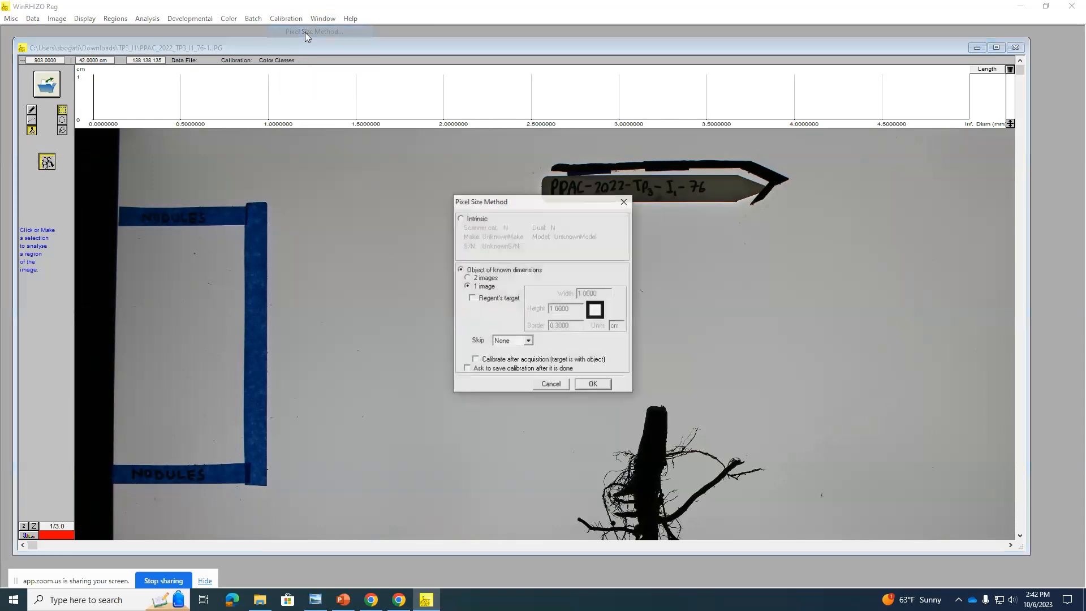
{"action": "left_click", "coordinate": [594, 384]}
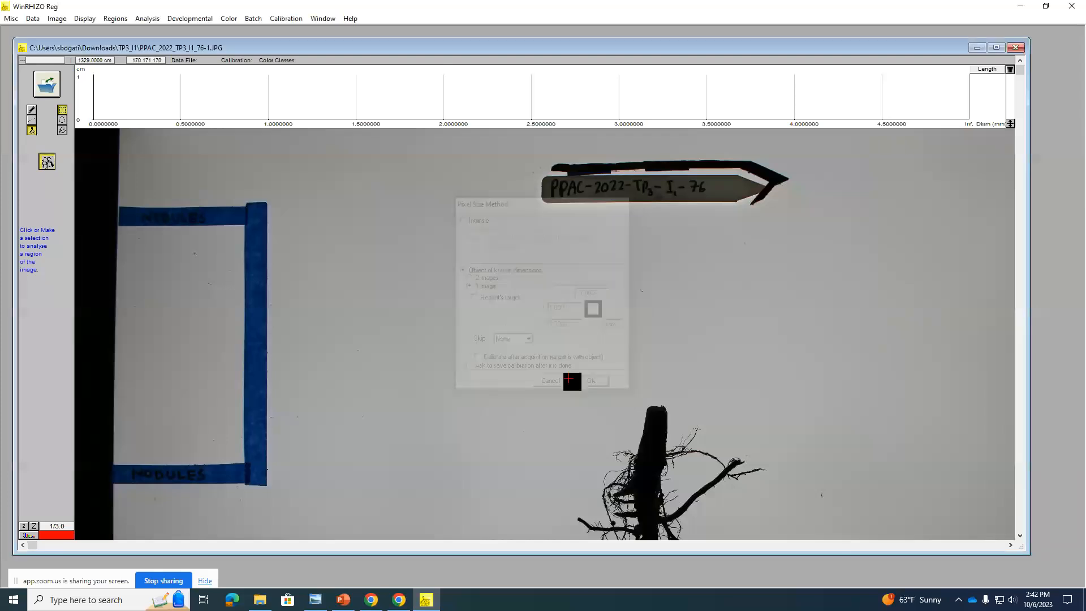
Step: Start a new calibration in cm using the image PPAC_2022_TP3_I1_76-1.JPG
{"action": "left_click", "coordinate": [286, 18]}
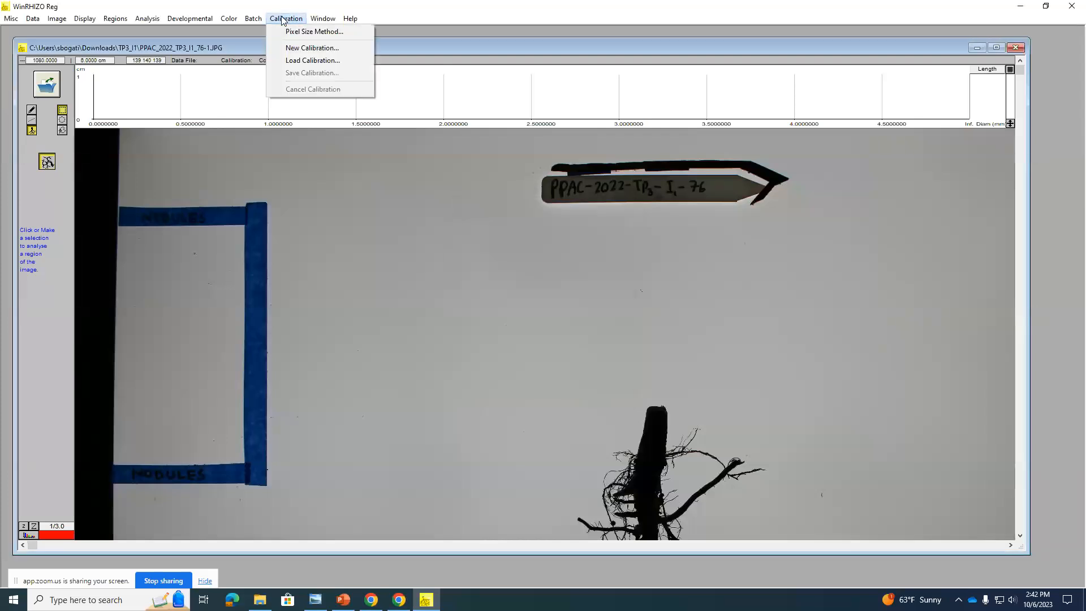
{"action": "left_click", "coordinate": [308, 53]}
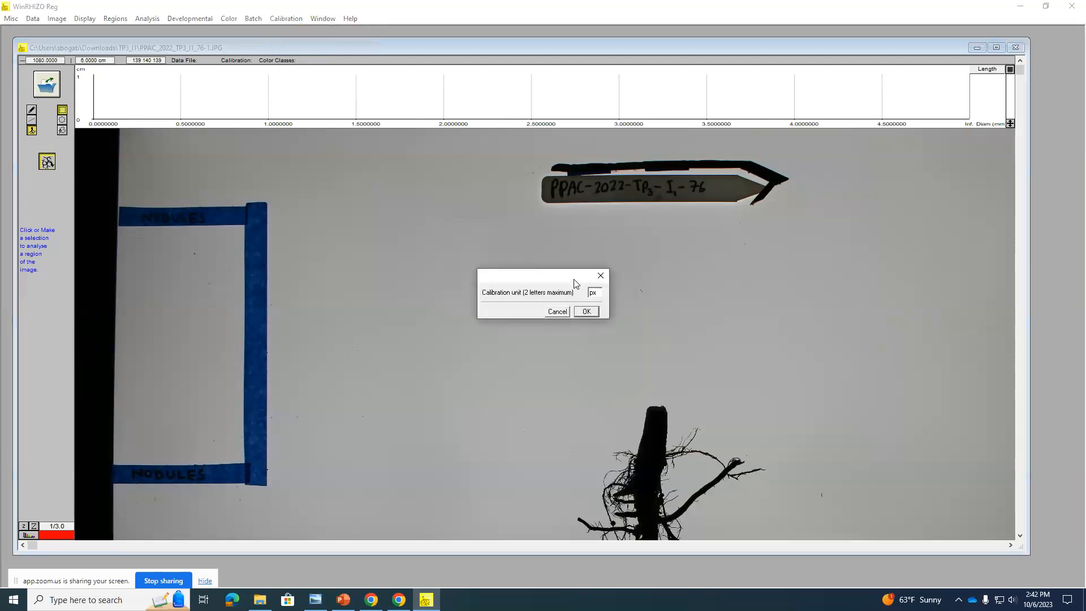
{"action": "left_click_drag", "start_coordinate": [601, 295], "coordinate": [587, 293]}
{"action": "left_click", "coordinate": [598, 312]}
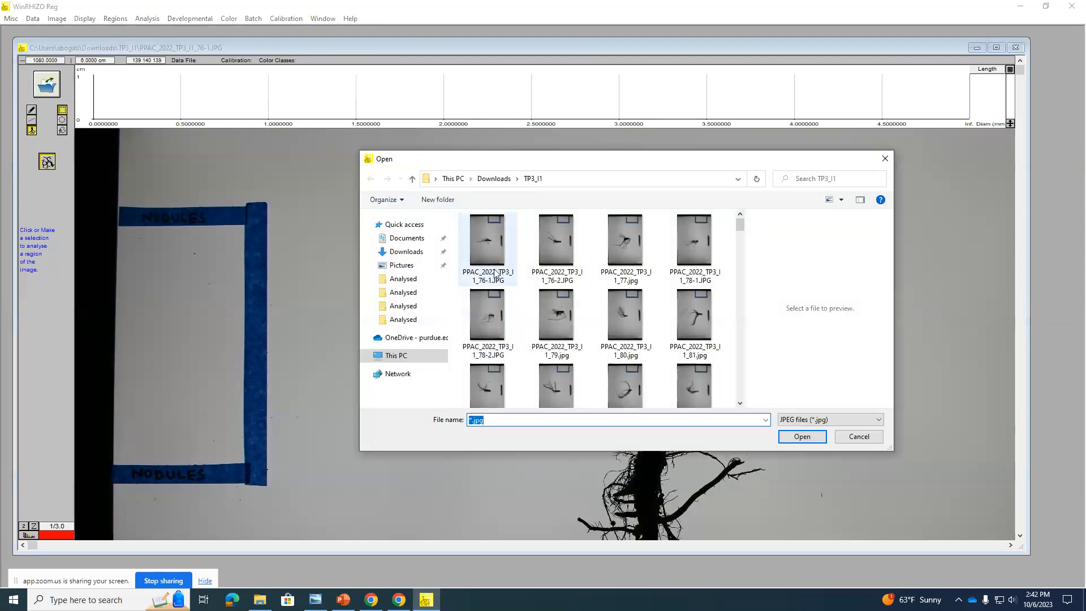
{"action": "double_click", "coordinate": [491, 242]}
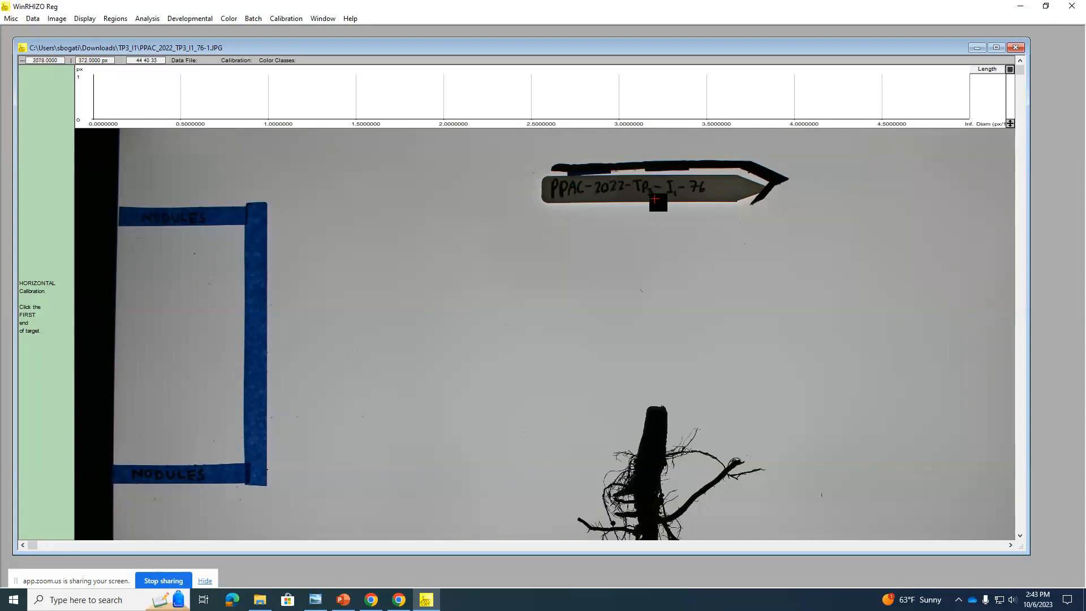
Step: Calibrate horizontally by marking both ends of the plant label's length and setting the target length to 12.7 cm
{"action": "left_click", "coordinate": [541, 189]}
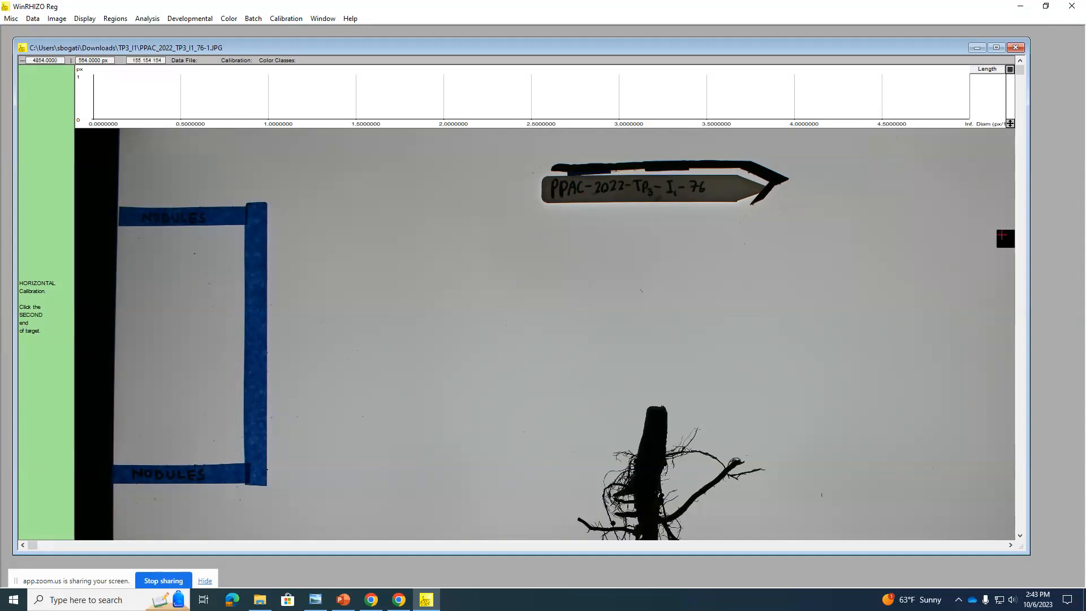
{"action": "left_click", "coordinate": [772, 191]}
{"action": "left_click", "coordinate": [549, 301]}
{"action": "left_click_drag", "start_coordinate": [504, 301], "coordinate": [491, 301]}
{"action": "double_click", "coordinate": [491, 298]}
{"action": "key", "text": "BackSpace"}
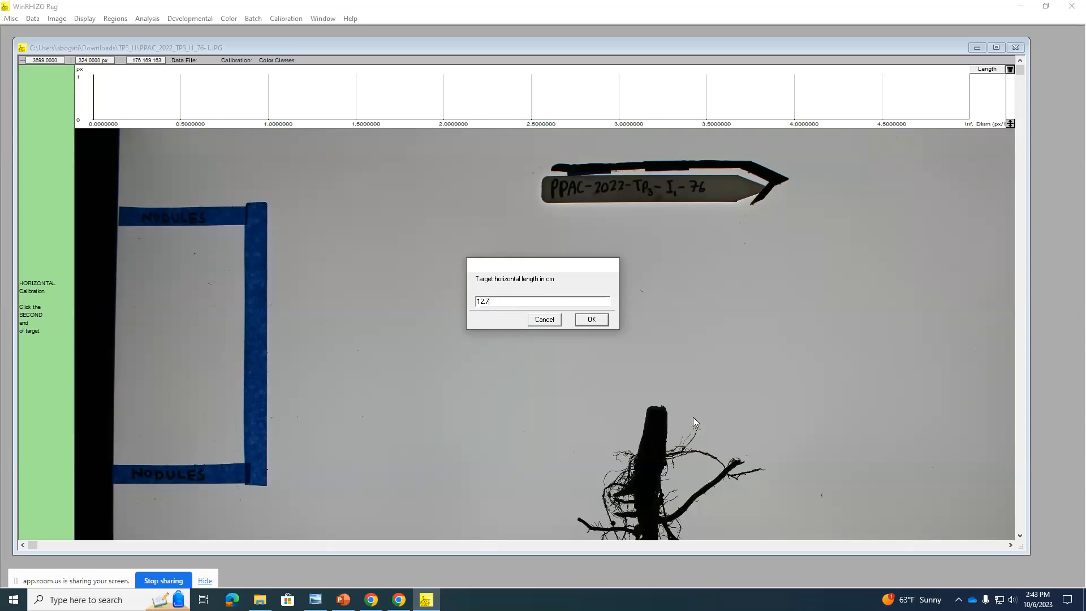
{"action": "left_click", "coordinate": [592, 321]}
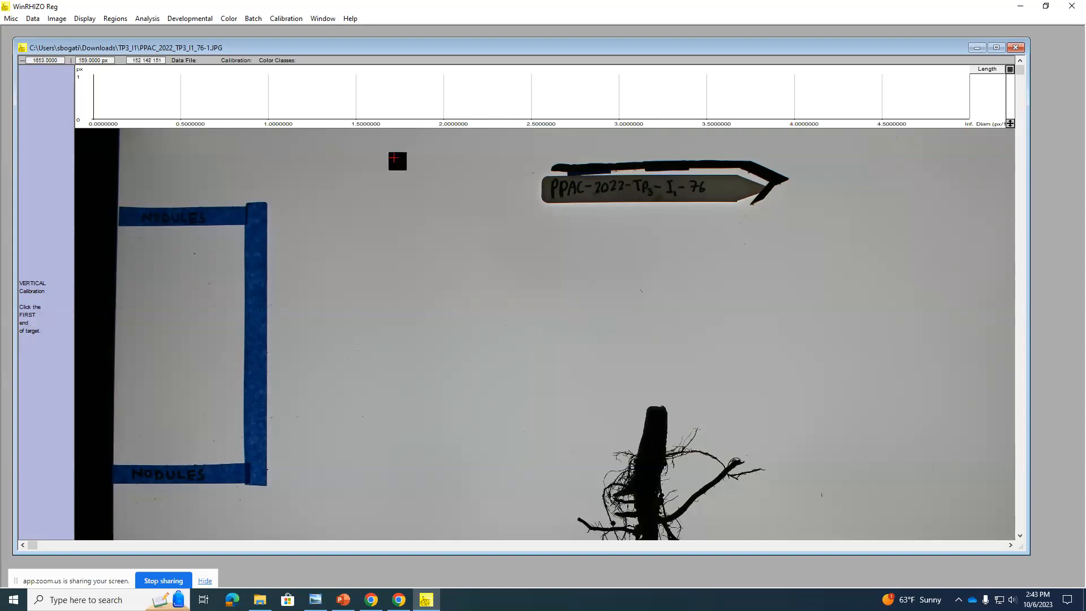
Step: Calibrate vertically by marking the upper and lower edges of the plant label and setting the target length to 1.5 cm
{"action": "left_click", "coordinate": [549, 176]}
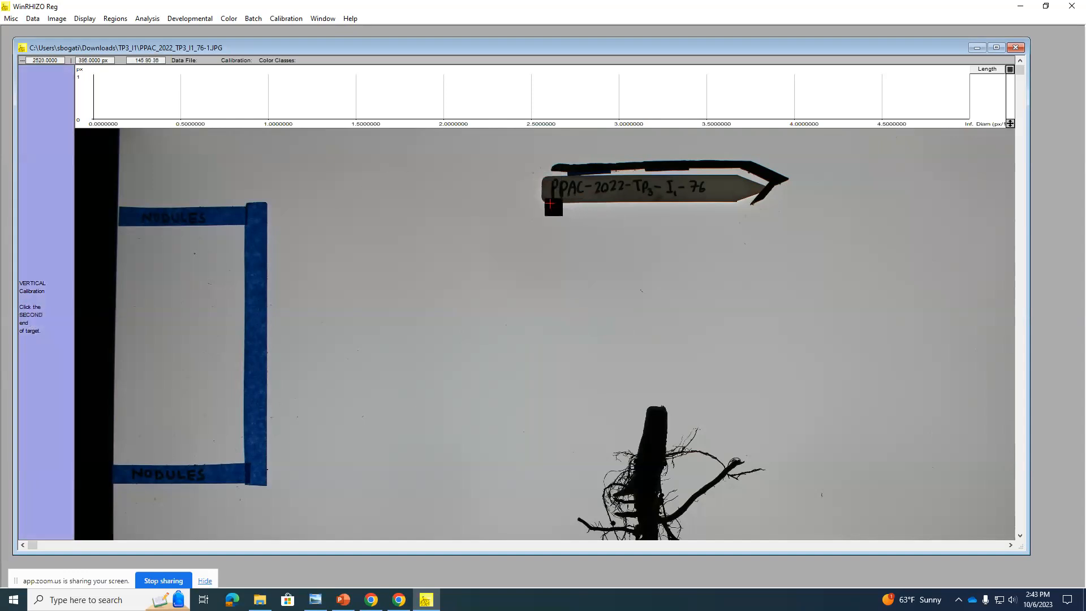
{"action": "left_click", "coordinate": [550, 203]}
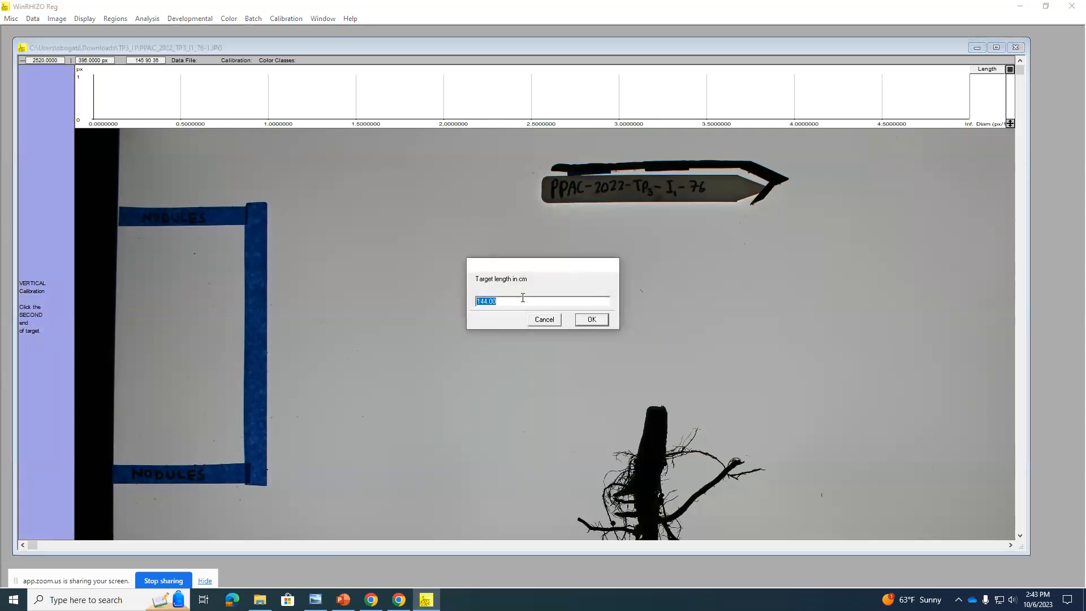
{"action": "key", "text": "BackSpace"}
{"action": "type", "text": "1.5"}
{"action": "left_click", "coordinate": [592, 320]}
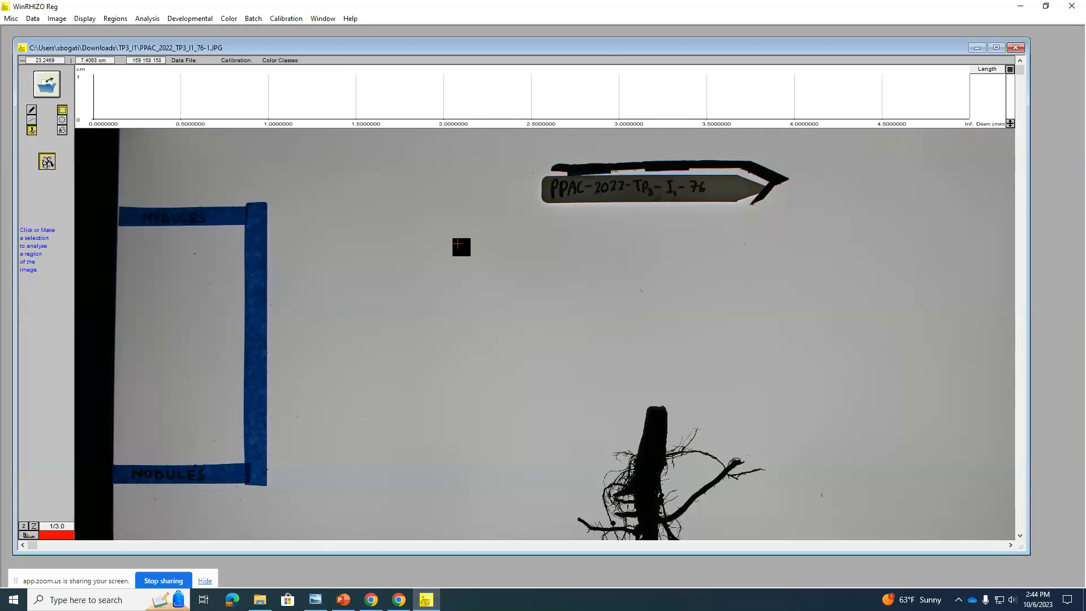
{"action": "left_click", "coordinate": [274, 22]}
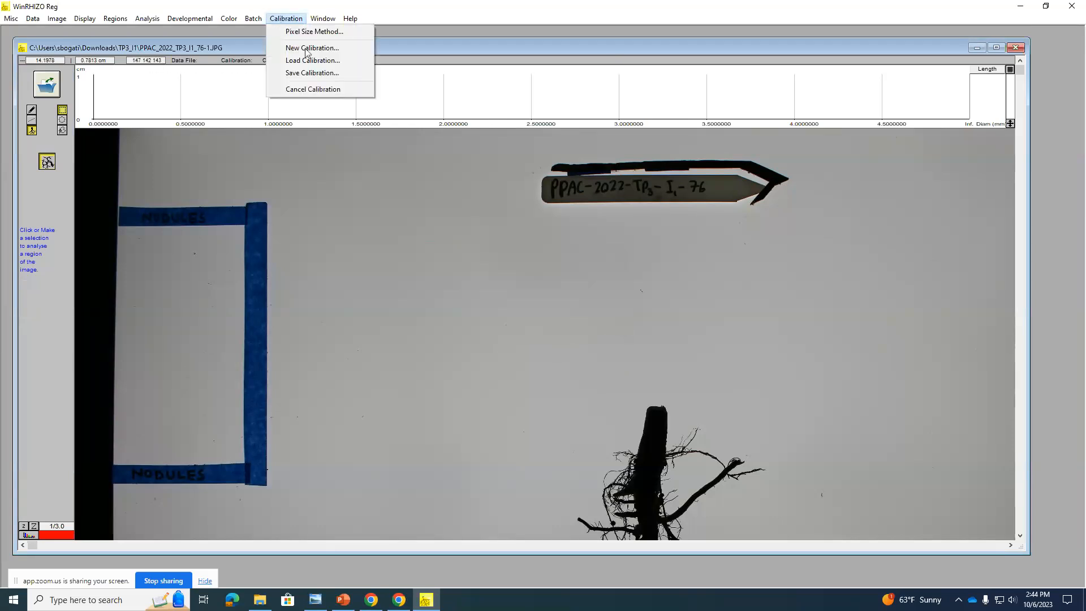
{"action": "left_click", "coordinate": [272, 21]}
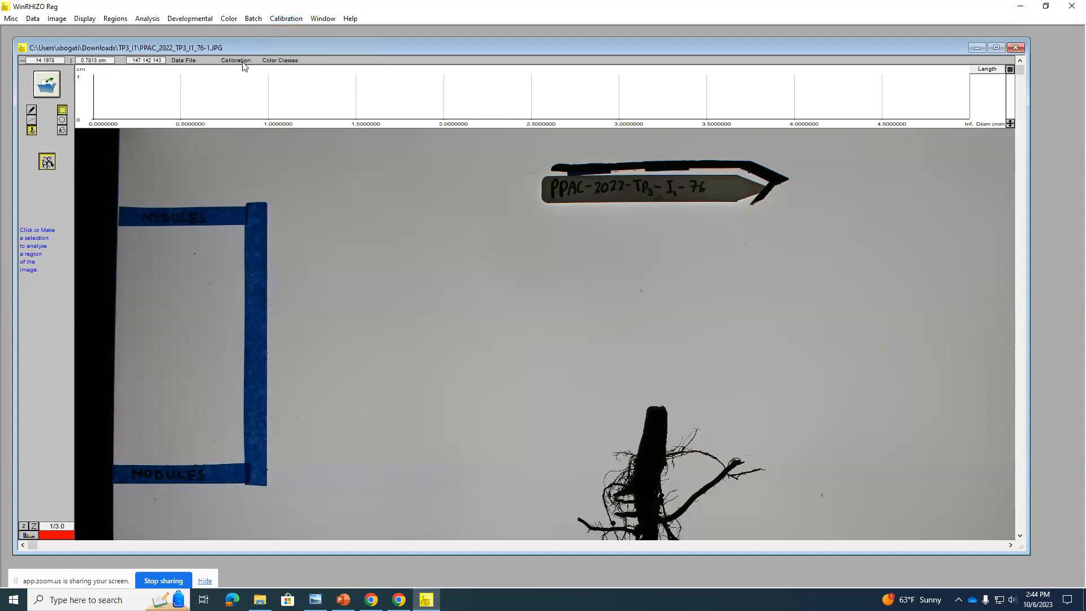
{"action": "left_click", "coordinate": [297, 24]}
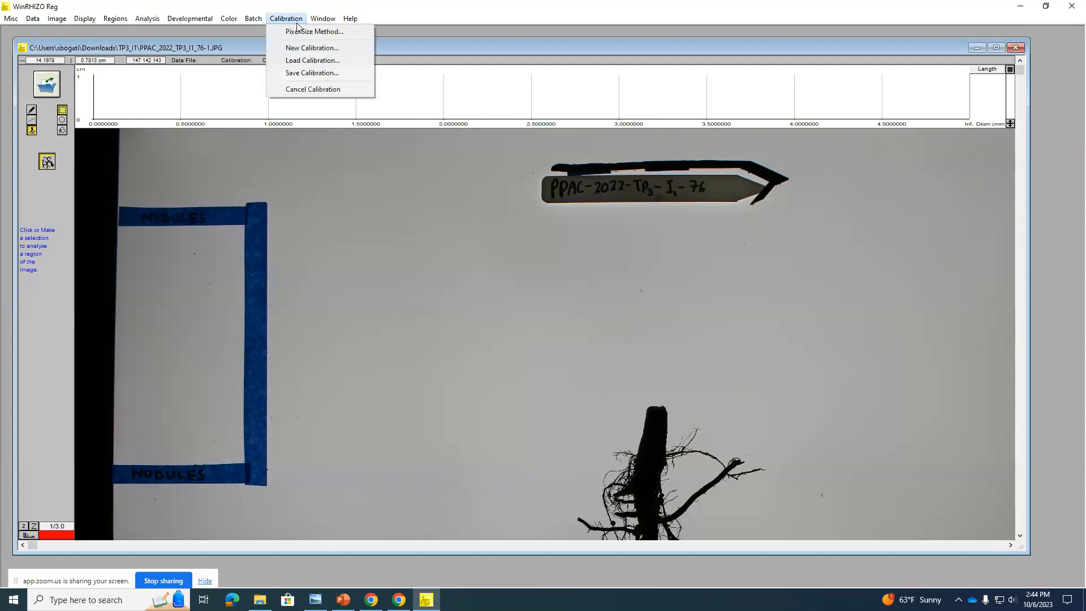
{"action": "left_click", "coordinate": [313, 60]}
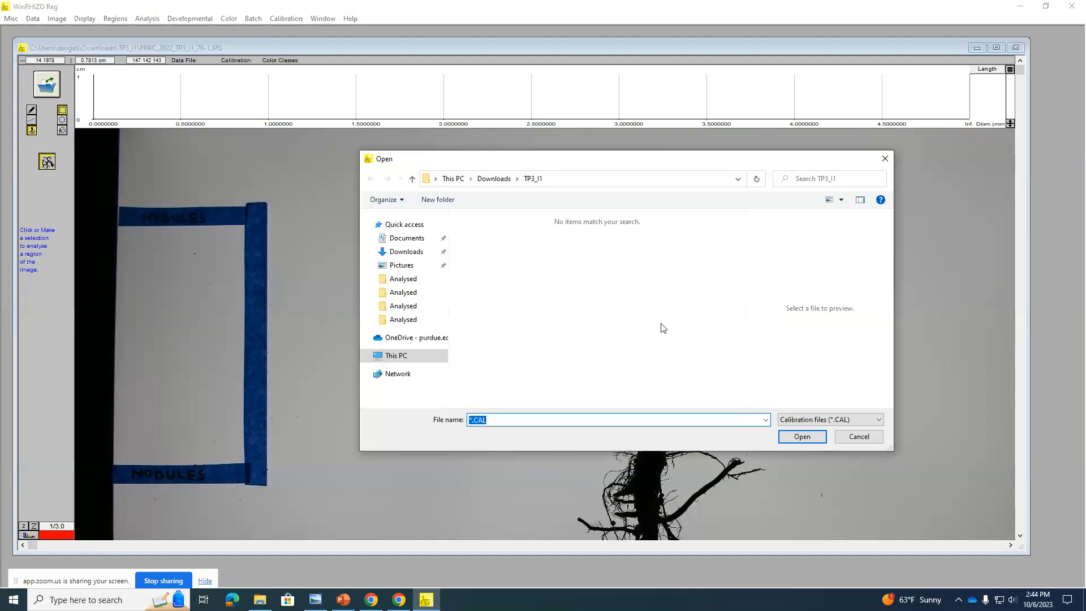
{"action": "left_click", "coordinate": [854, 436]}
Step: Save the calibration as DATA.CAL1 in the TP3_I1 folder
{"action": "left_click", "coordinate": [290, 19]}
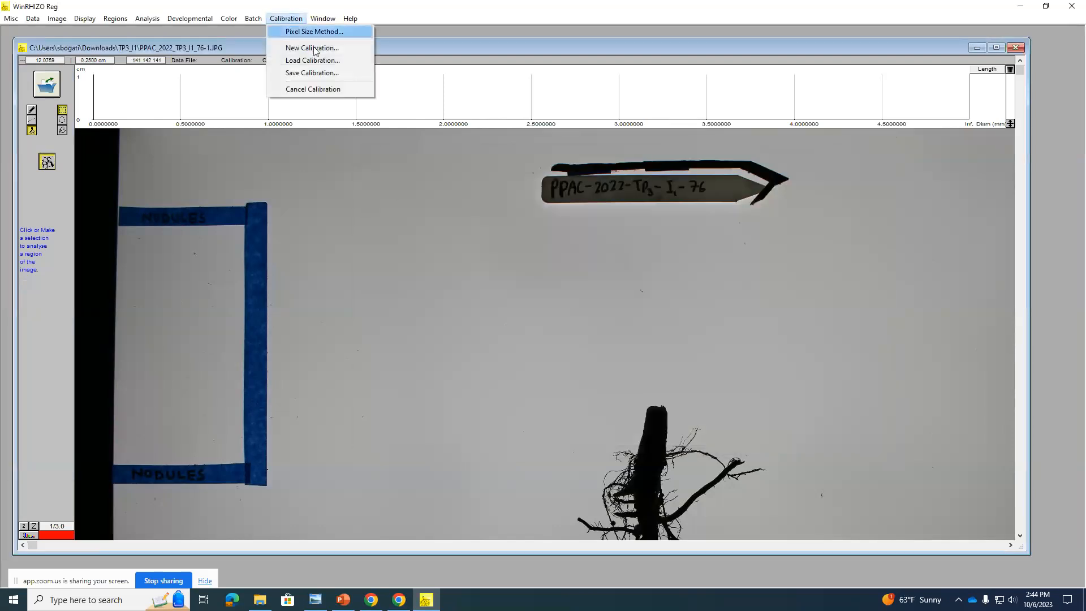
{"action": "left_click", "coordinate": [314, 73]}
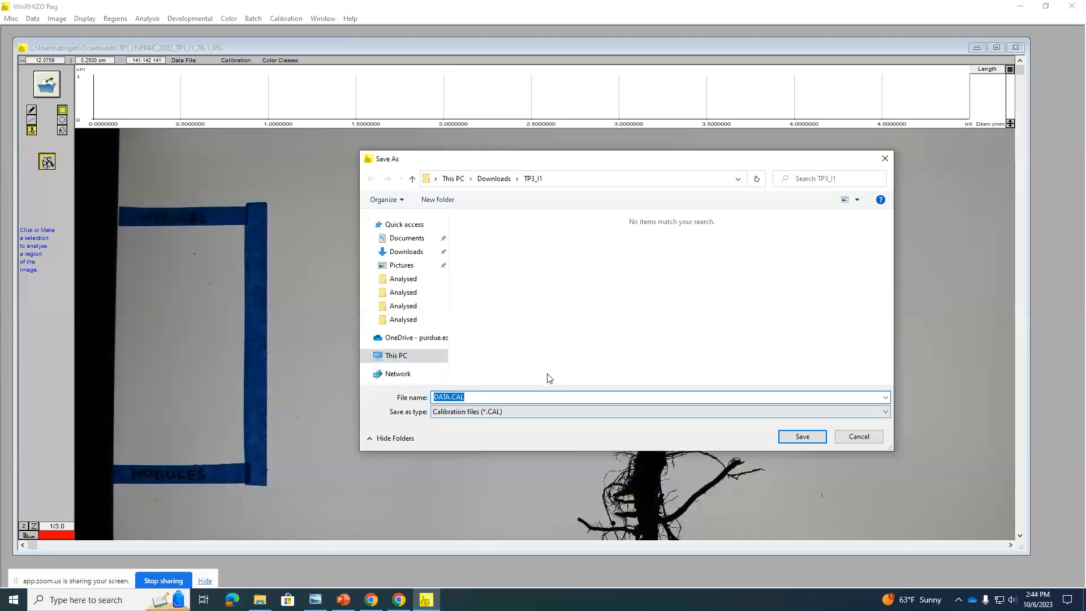
{"action": "left_click", "coordinate": [519, 401]}
{"action": "type", "text": "1"}
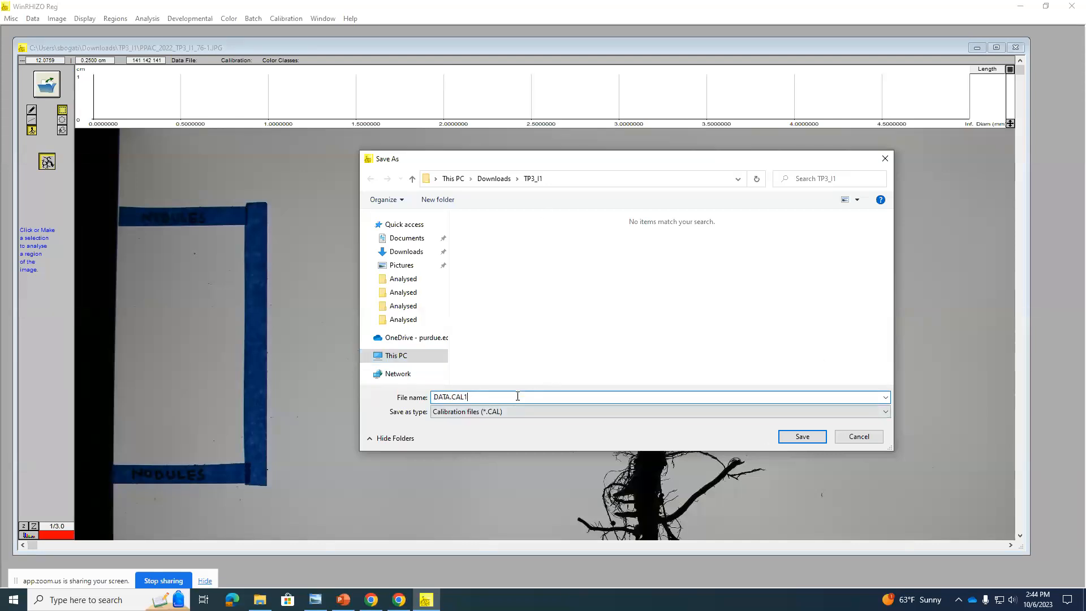
{"action": "left_click", "coordinate": [799, 439]}
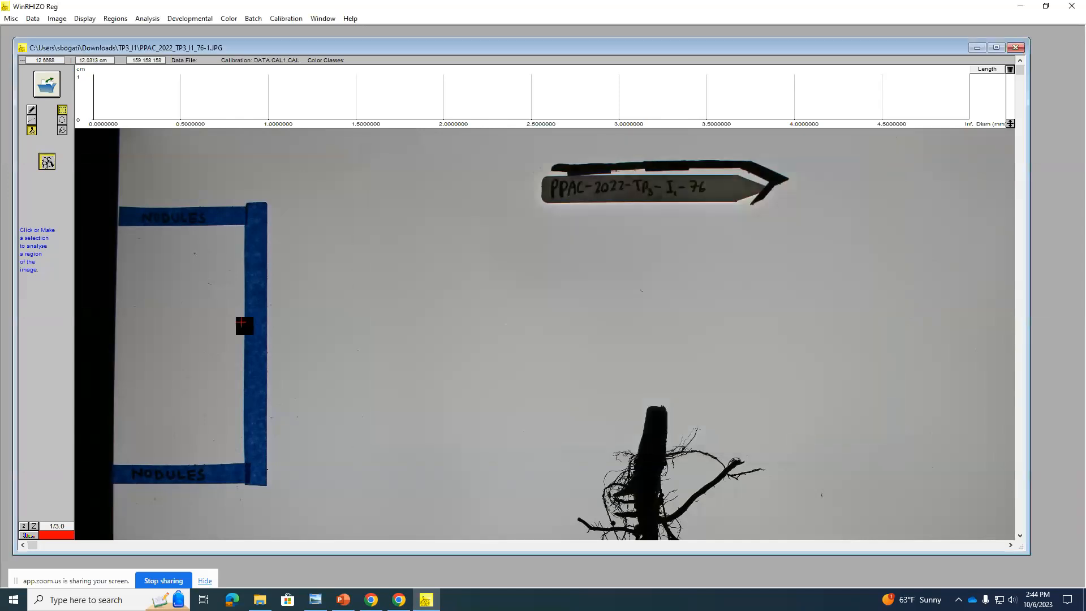
Step: Load the saved calibration file DATA.CAL1.CAL from the TP3_I1 folder
{"action": "left_click", "coordinate": [286, 18]}
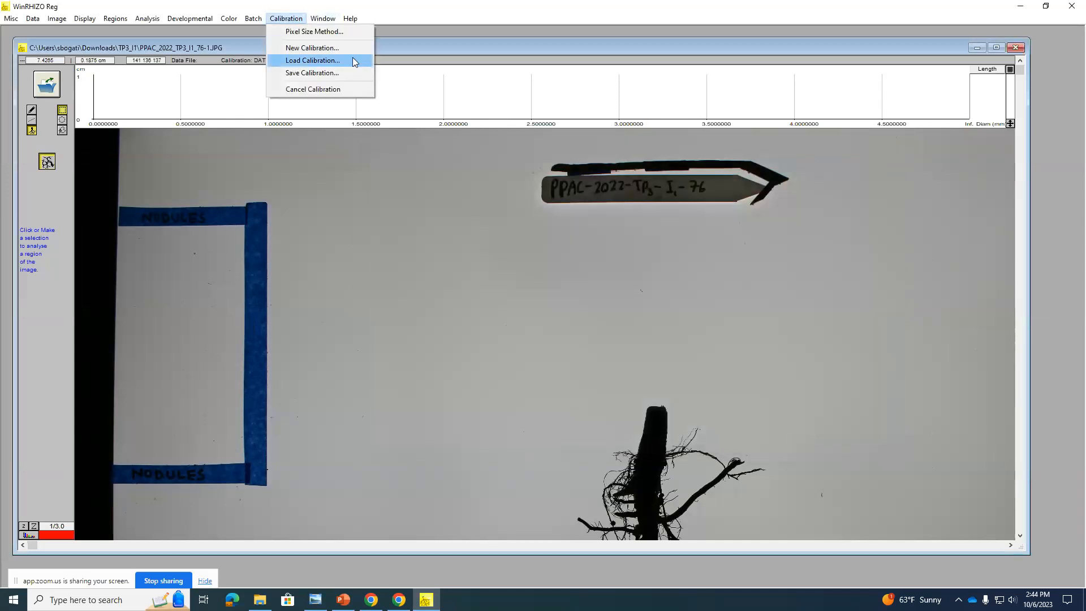
{"action": "left_click", "coordinate": [353, 59]}
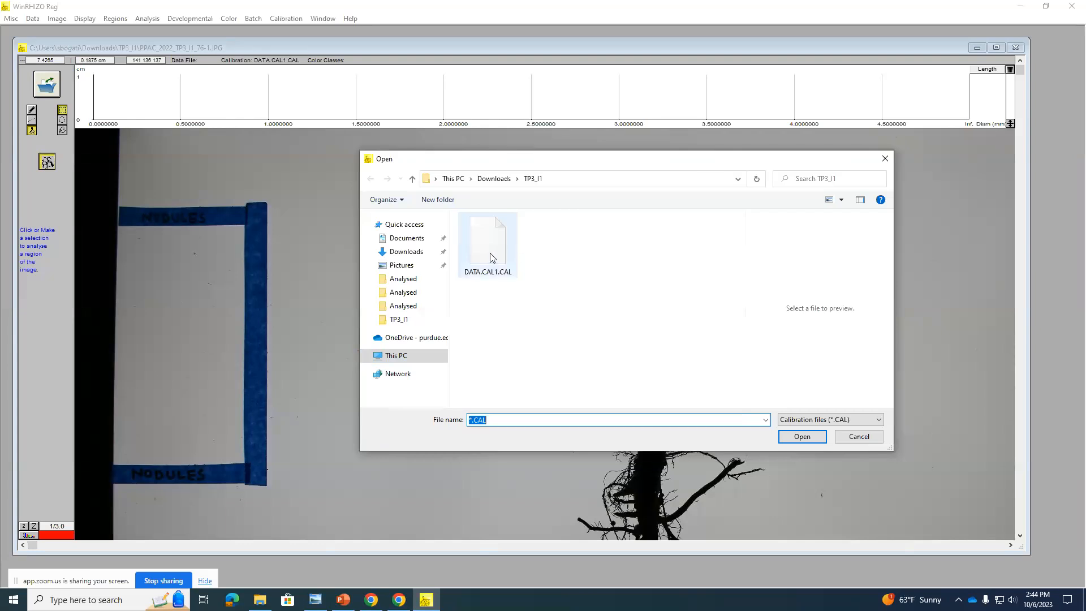
{"action": "double_click", "coordinate": [491, 253]}
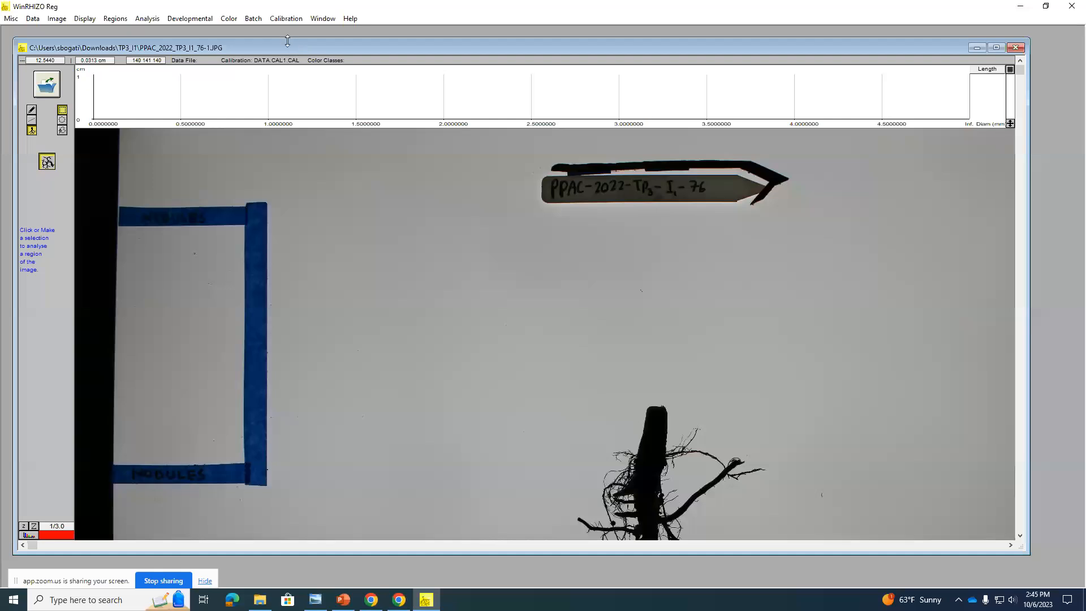
Step: Create a new text data file named pract in the TP3_I1 folder for the measurements
{"action": "left_click", "coordinate": [36, 22]}
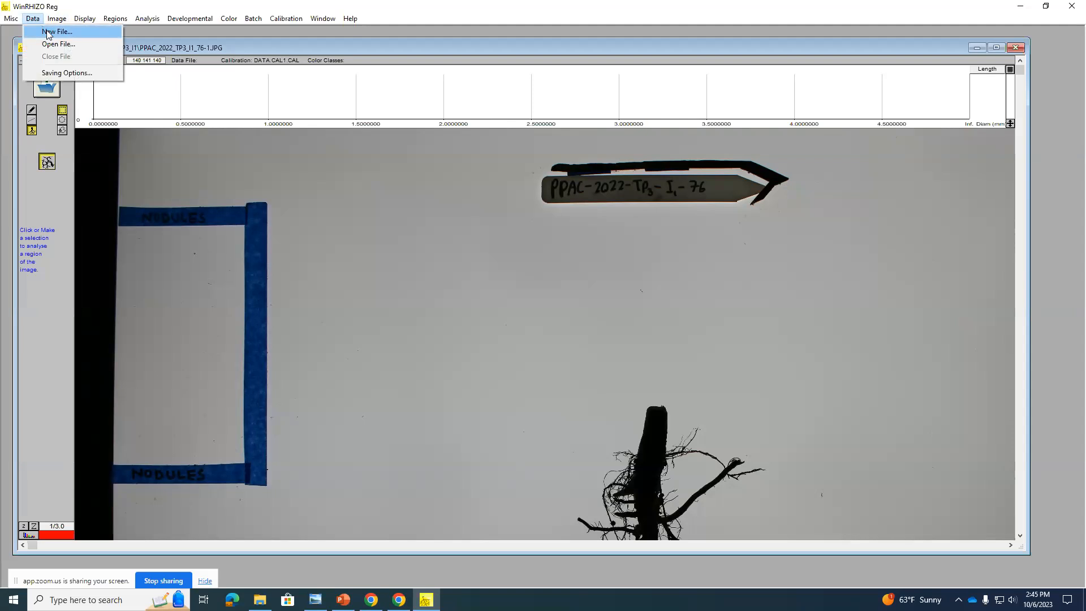
{"action": "left_click", "coordinate": [47, 32]}
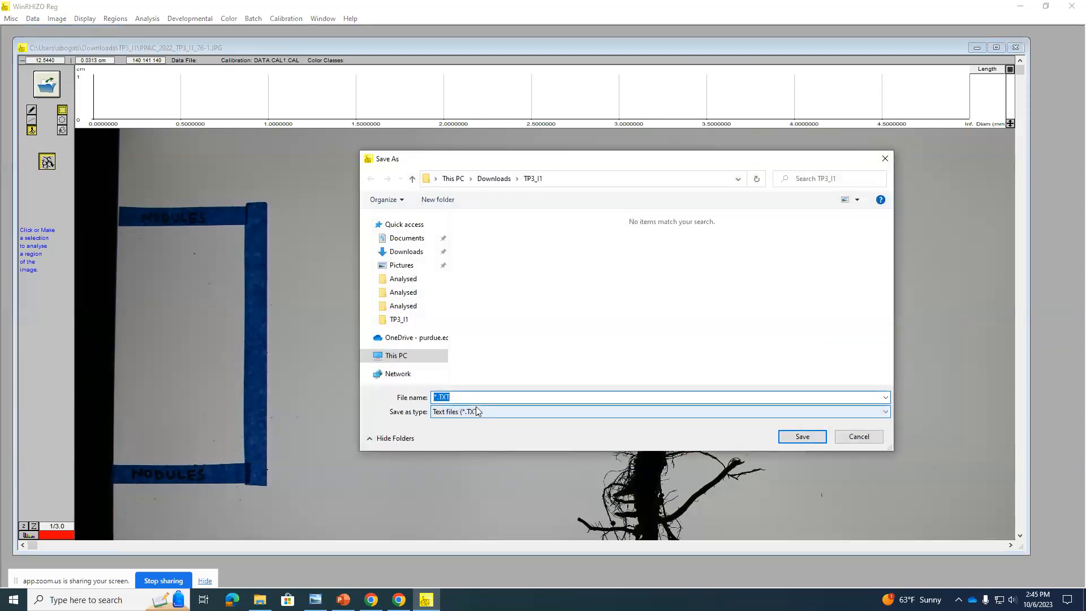
{"action": "type", "text": "144"}
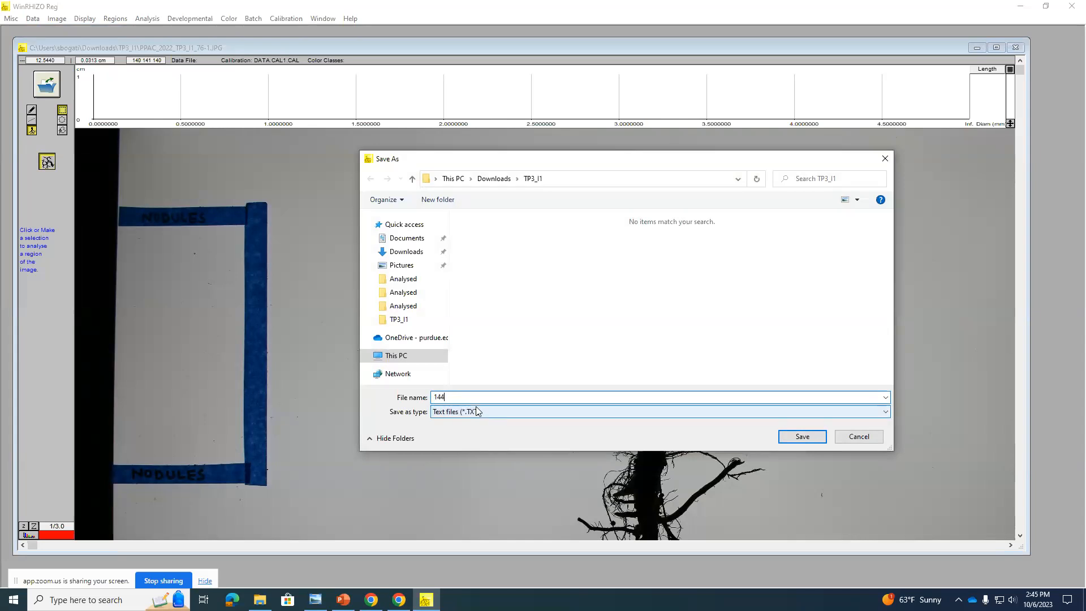
{"action": "key", "text": "BackSpace"}
{"action": "key", "text": "BackSpace"}
{"action": "key", "text": "BackSpace"}
{"action": "type", "text": "pract"}
{"action": "left_click", "coordinate": [803, 437]}
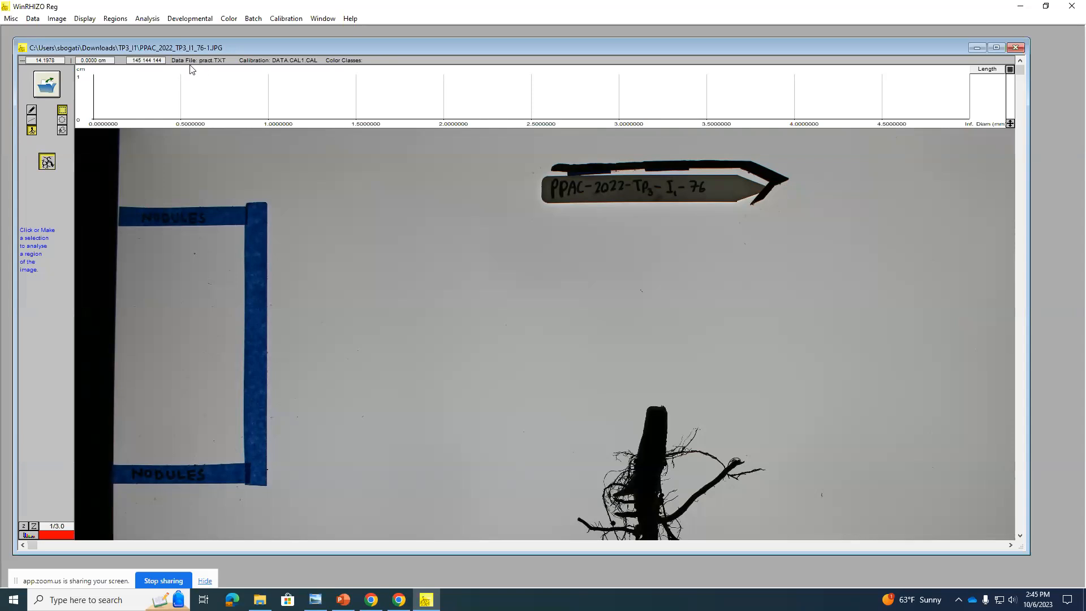
{"action": "mouse_move", "coordinate": [168, 84]}
{"action": "left_click", "coordinate": [64, 21]}
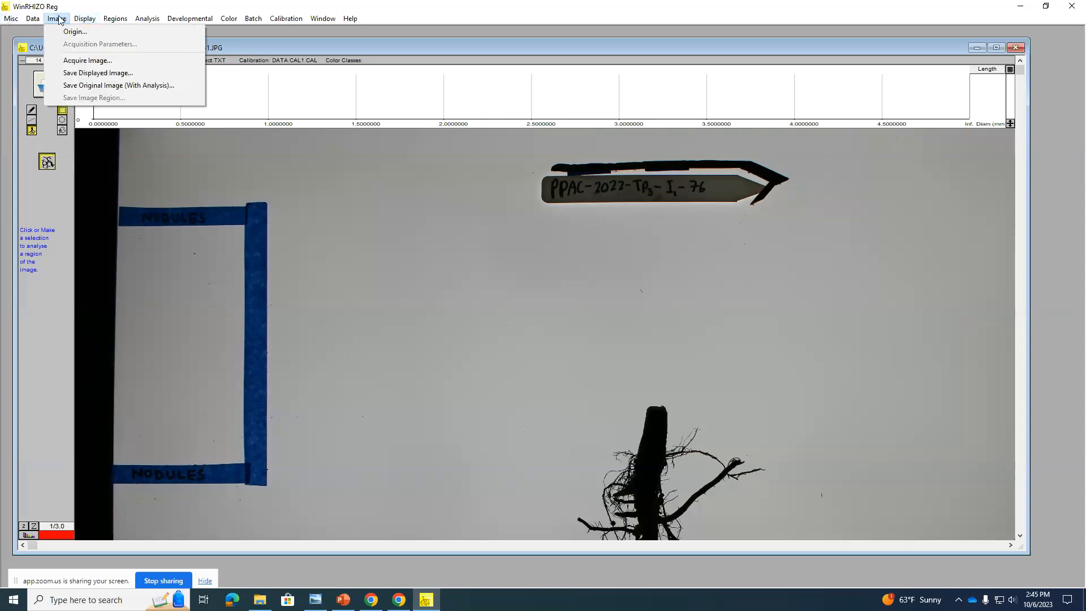
{"action": "left_click", "coordinate": [62, 22]}
{"action": "left_click", "coordinate": [62, 22]}
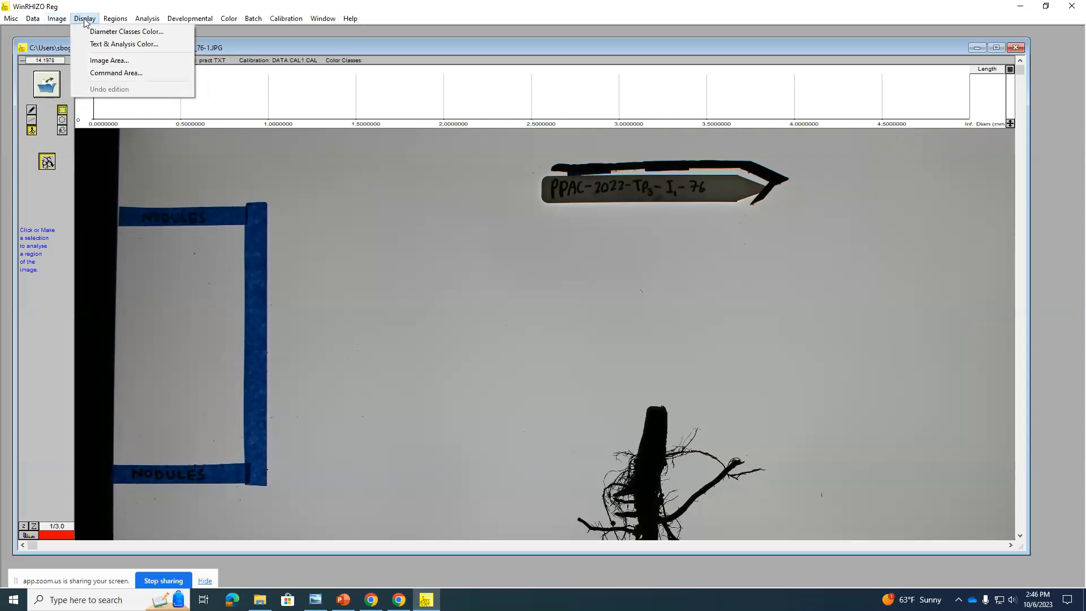
{"action": "left_click", "coordinate": [116, 20]}
{"action": "left_click", "coordinate": [148, 20]}
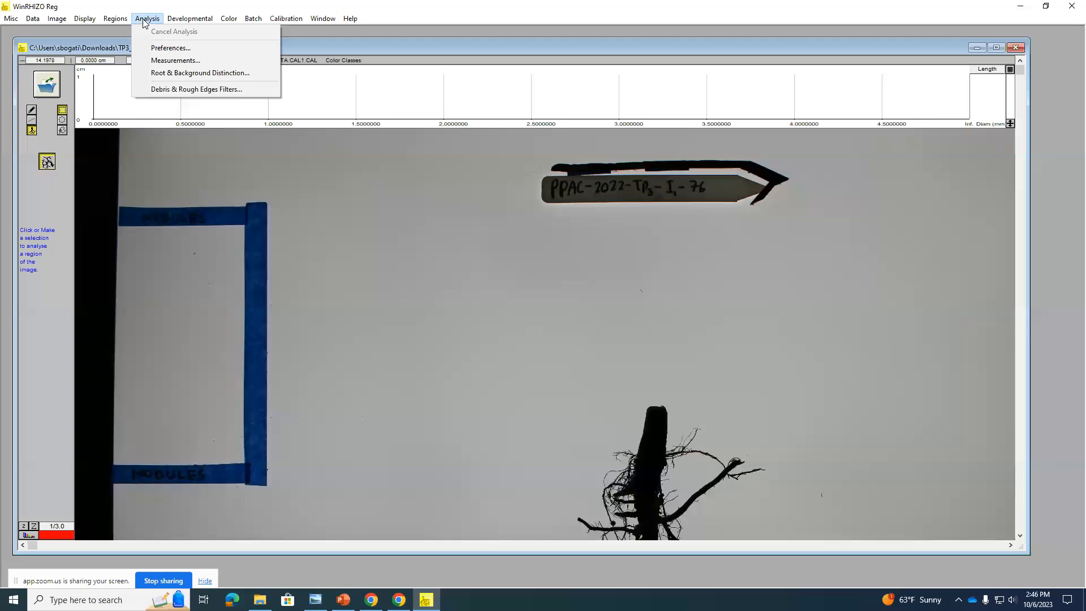
{"action": "mouse_move", "coordinate": [266, 24]}
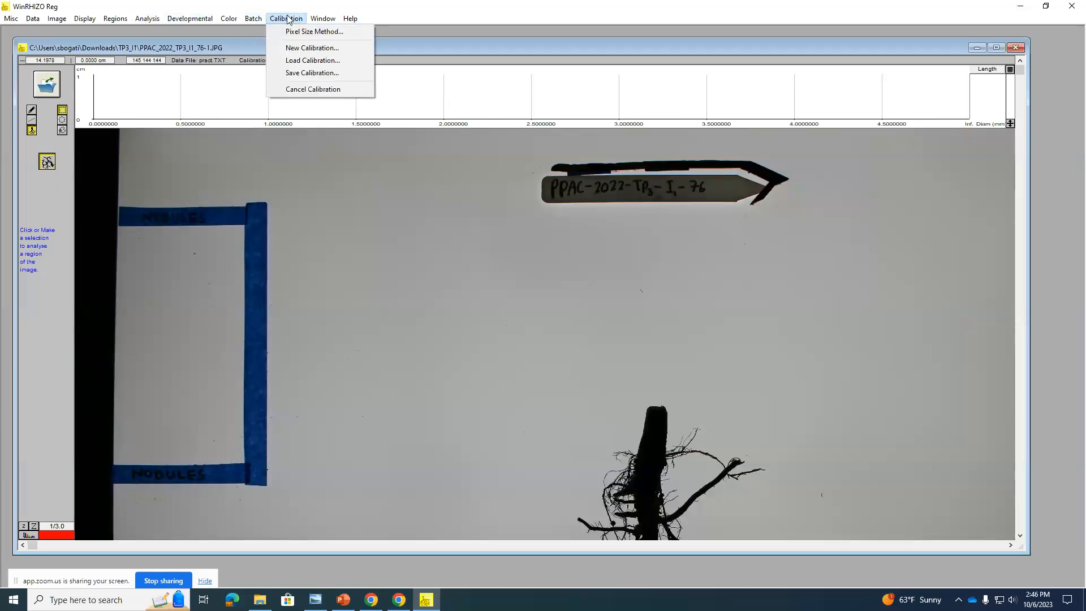
{"action": "mouse_move", "coordinate": [323, 18]}
{"action": "left_click", "coordinate": [477, 17]}
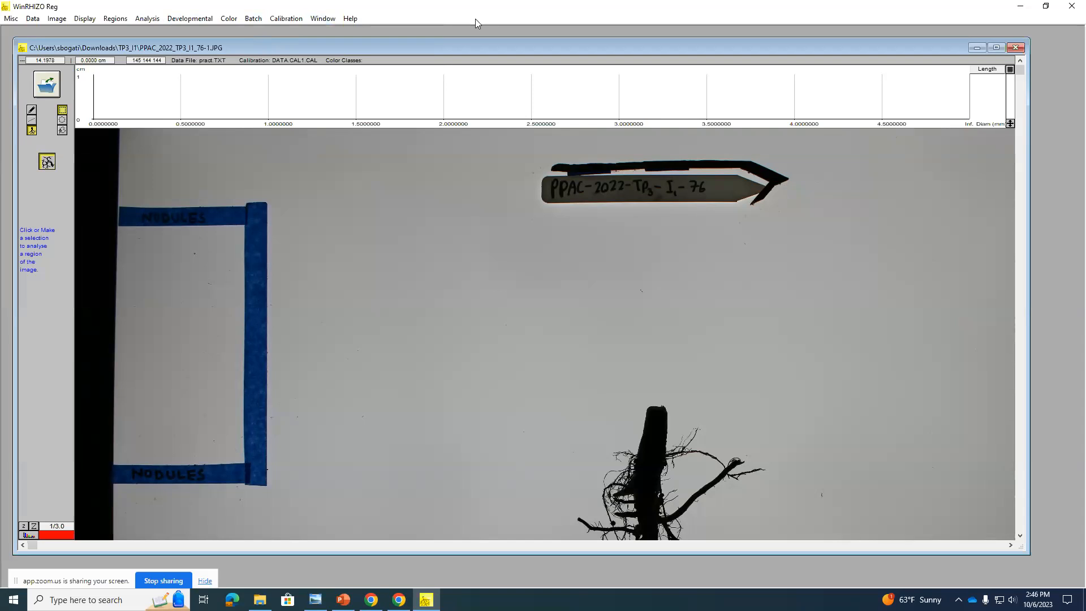
Step: Look over the image editing and nodule modes with the whole root scan in view
{"action": "scroll", "coordinate": [475, 18], "scroll_direction": "down", "scroll_amount": 1}
{"action": "scroll", "coordinate": [476, 18], "scroll_direction": "down", "scroll_amount": 1}
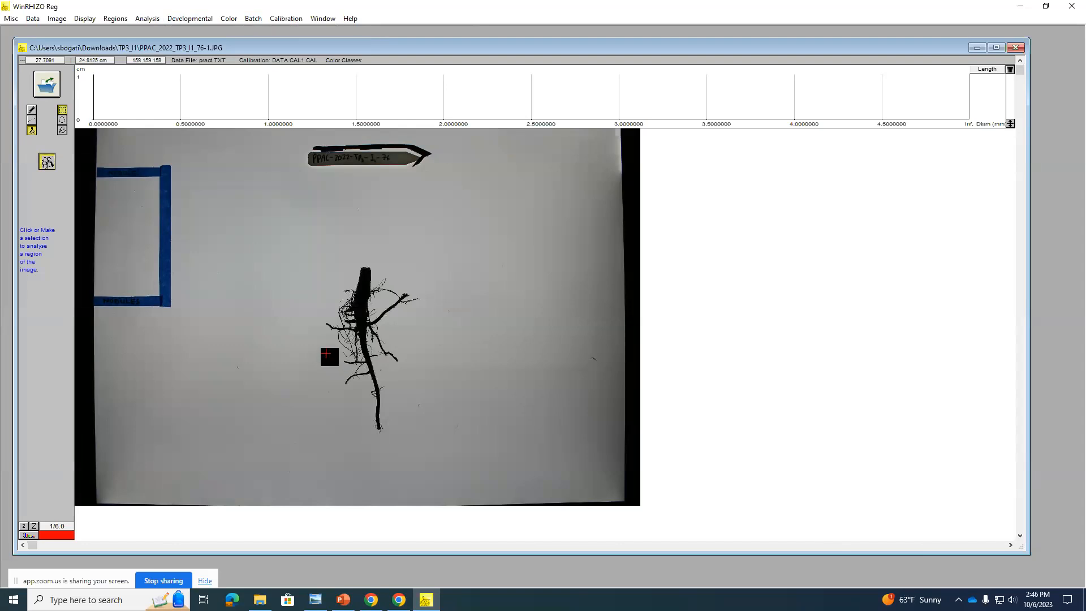
{"action": "left_click", "coordinate": [33, 110]}
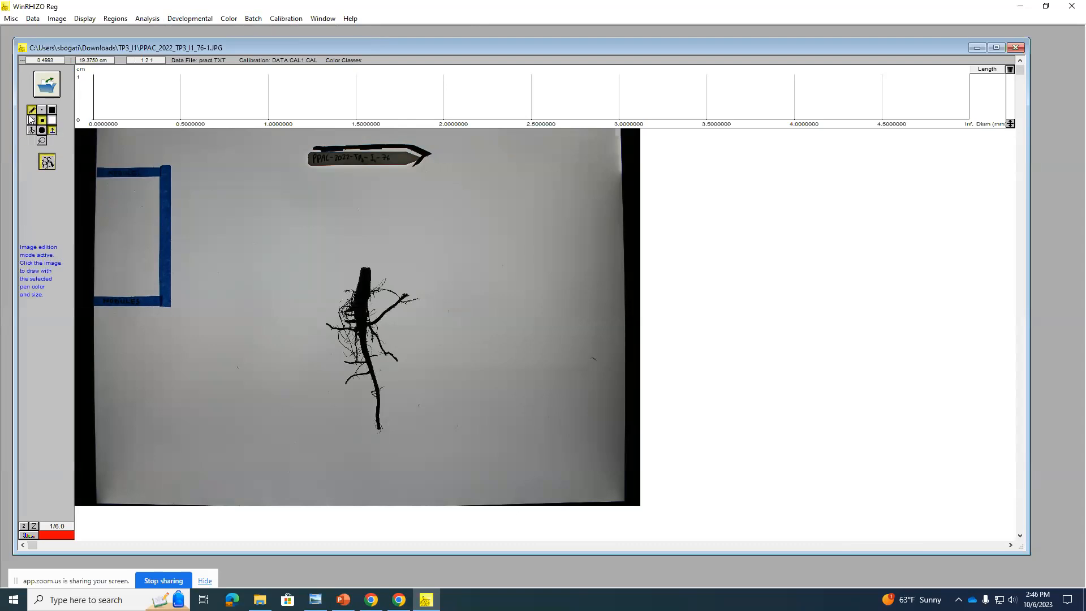
{"action": "left_click", "coordinate": [31, 122]}
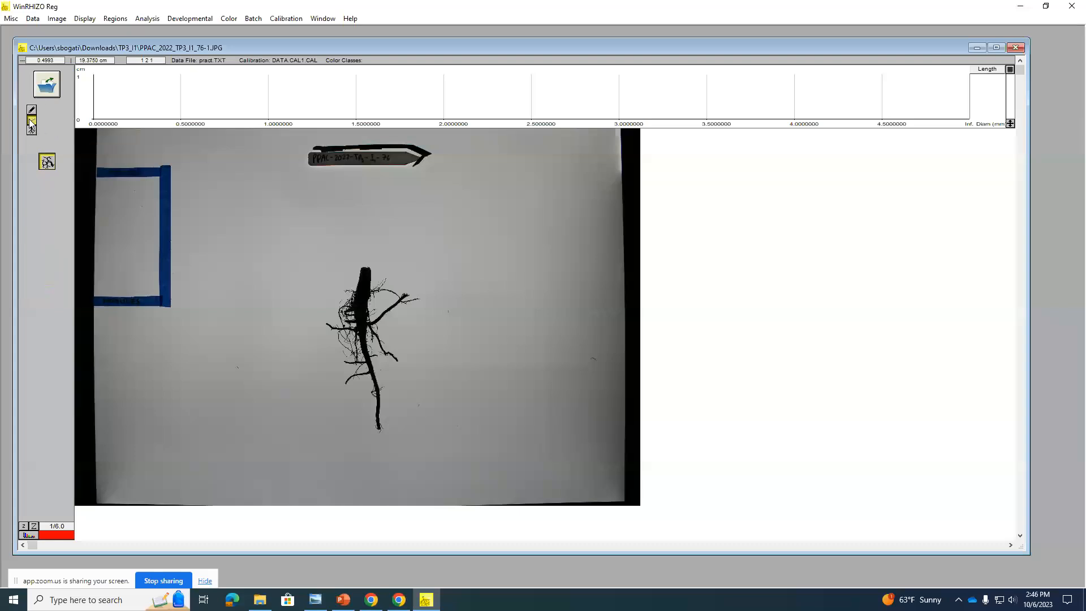
{"action": "left_click", "coordinate": [32, 110]}
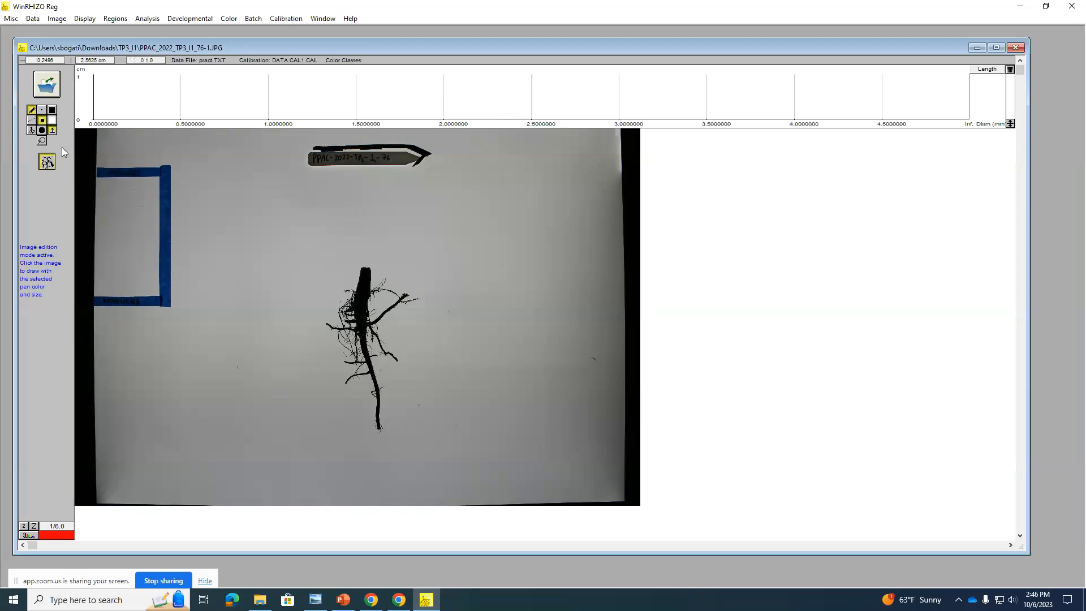
{"action": "left_click", "coordinate": [32, 121]}
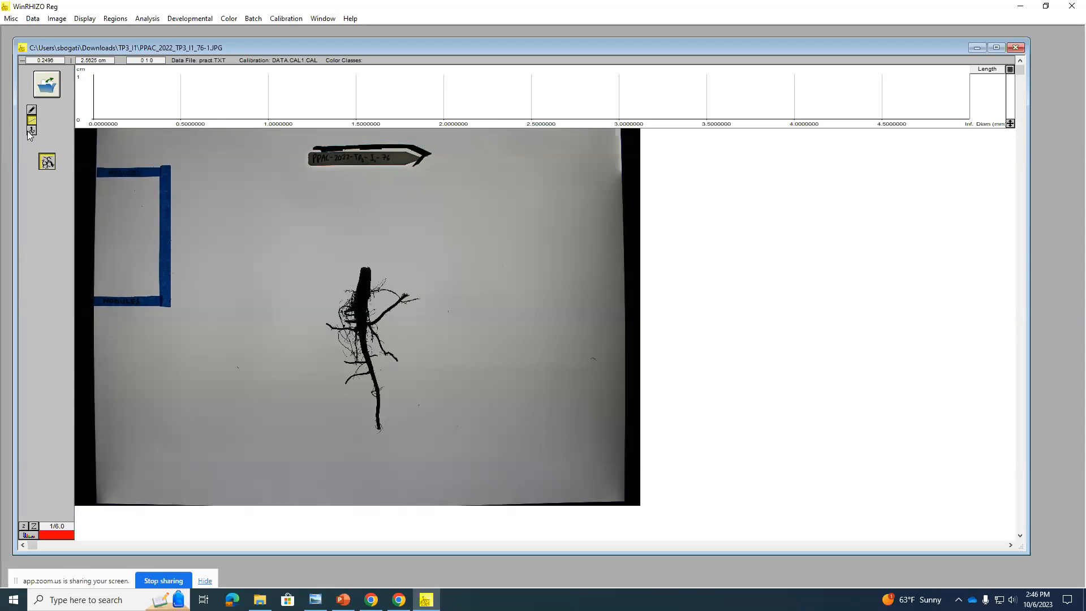
Step: Return to analysis mode and draw a rectangular analysis region about 18.5 by 23 cm around the whole root
{"action": "left_click", "coordinate": [29, 131]}
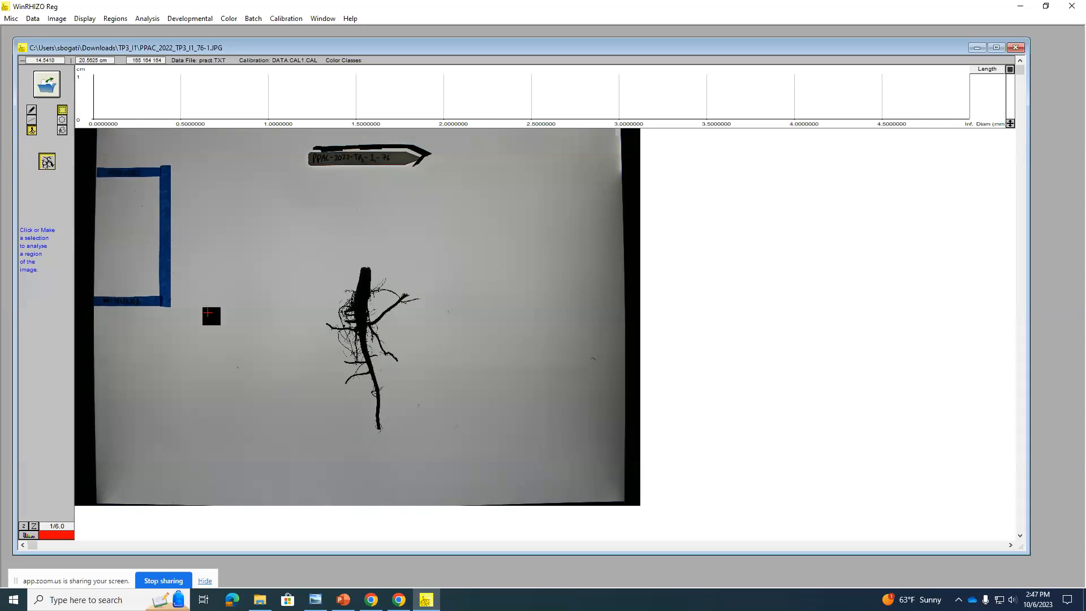
{"action": "left_click_drag", "start_coordinate": [289, 249], "coordinate": [456, 459]}
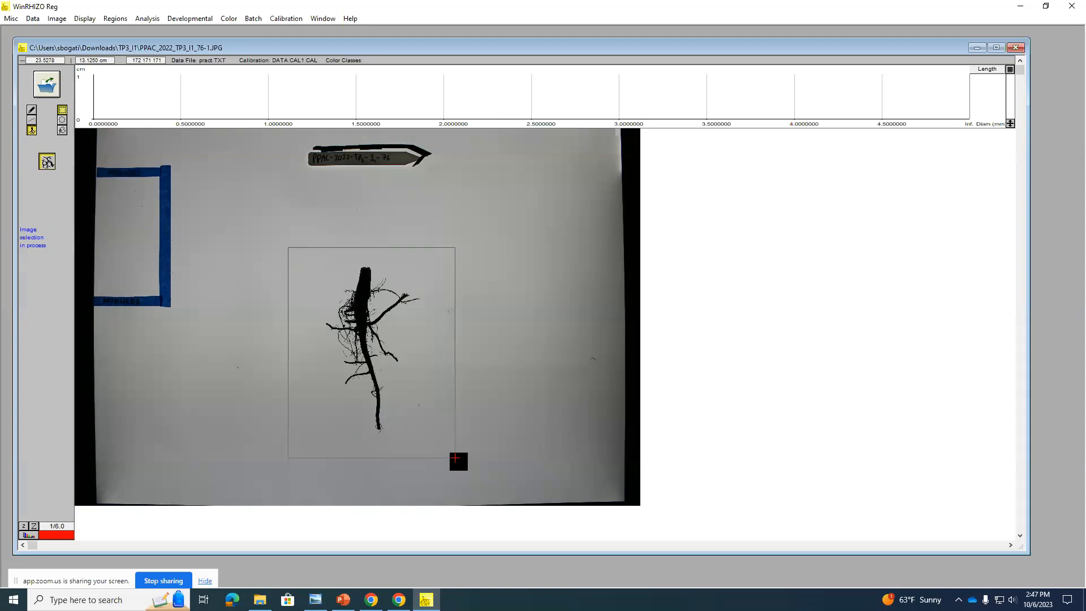
{"action": "left_click_drag", "start_coordinate": [454, 458], "coordinate": [455, 456]}
{"action": "left_click_drag", "start_coordinate": [456, 456], "coordinate": [456, 456]}
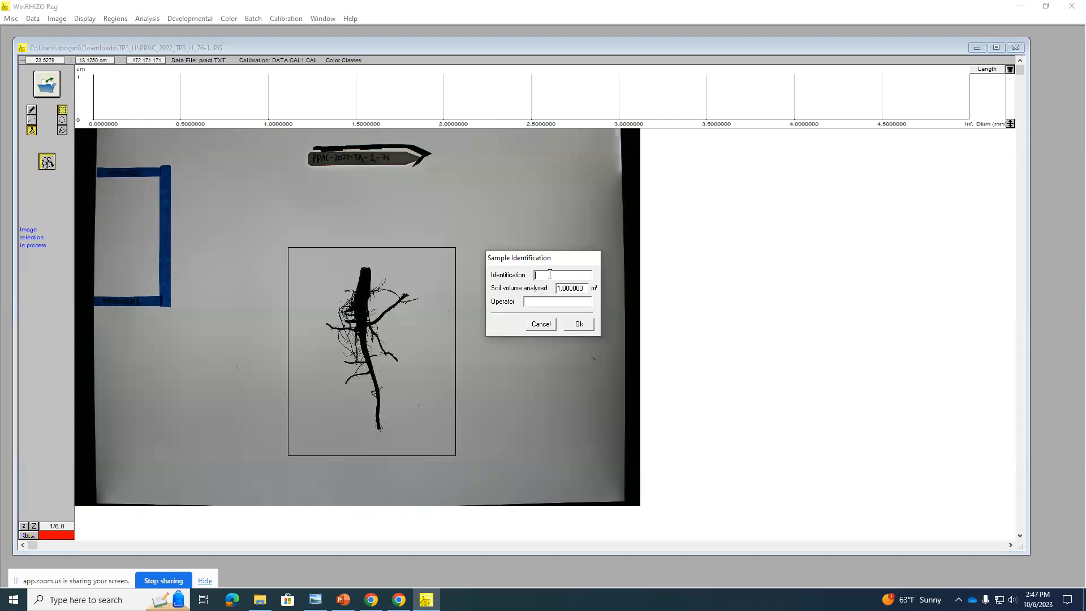
Step: Identify the sample as TP3_76, set the analysed soil volume to 0, fill in the operator's name and run the analysis
{"action": "type", "text": "TP3_76"}
{"action": "left_click_drag", "start_coordinate": [585, 288], "coordinate": [553, 287]}
{"action": "type", "text": "0"}
{"action": "left_click", "coordinate": [539, 304]}
{"action": "type", "text": "suzu"}
{"action": "left_click", "coordinate": [590, 327]}
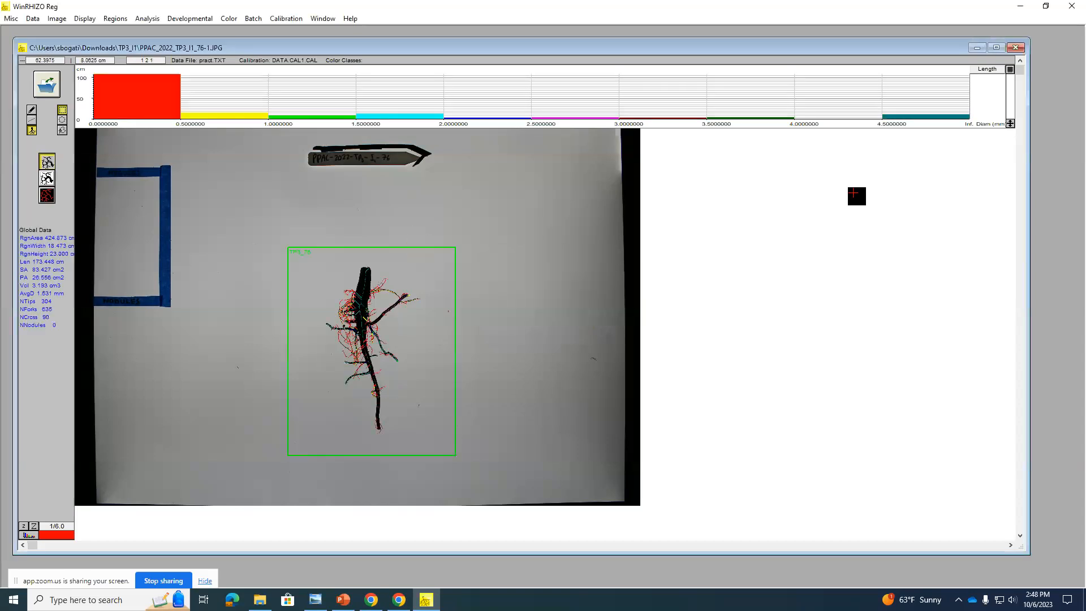
Step: Maximize the image window and display the pixel classification image of the analysed root
{"action": "left_click", "coordinate": [997, 48]}
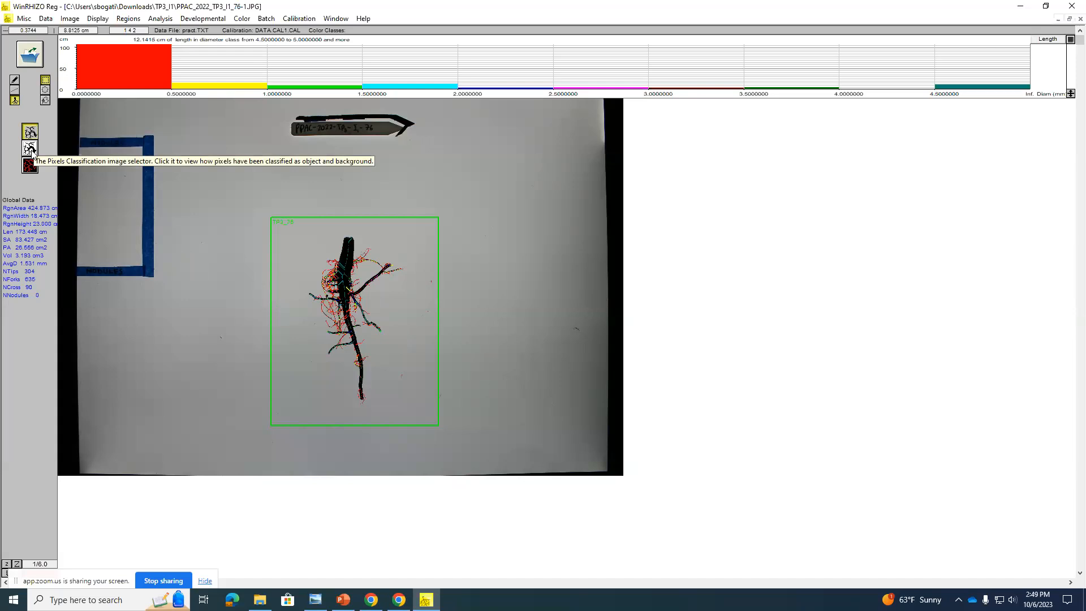
{"action": "left_click", "coordinate": [30, 149]}
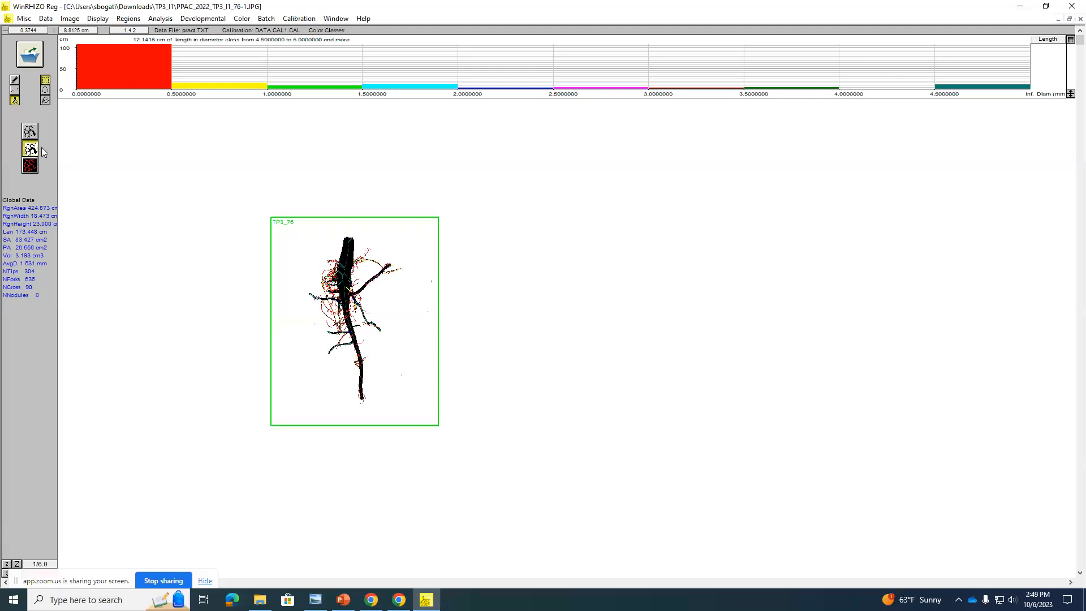
{"action": "scroll", "coordinate": [390, 342], "scroll_direction": "up", "scroll_amount": 1}
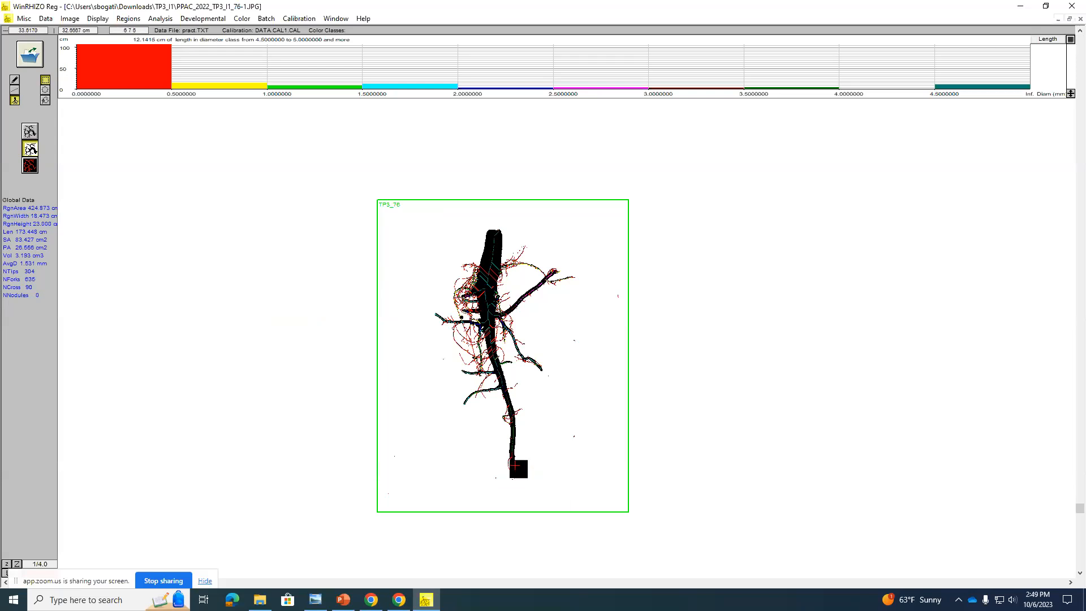
{"action": "scroll", "coordinate": [530, 438], "scroll_direction": "up", "scroll_amount": 1}
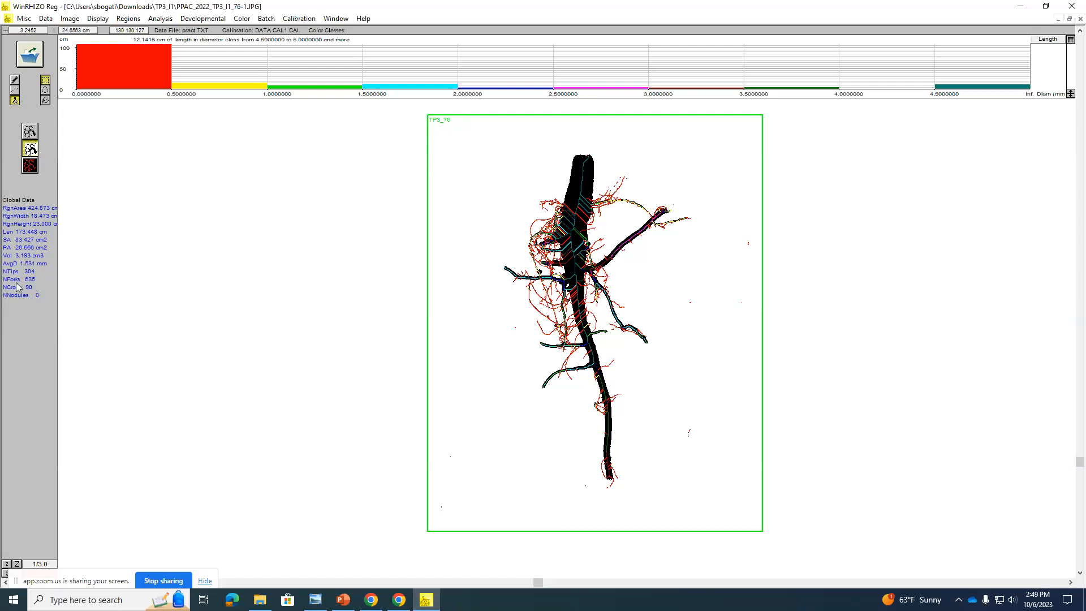
Step: Activate nodule counting and mark the nodules on the fine roots left of the taproot and along the taproot's right edge
{"action": "left_click", "coordinate": [14, 92]}
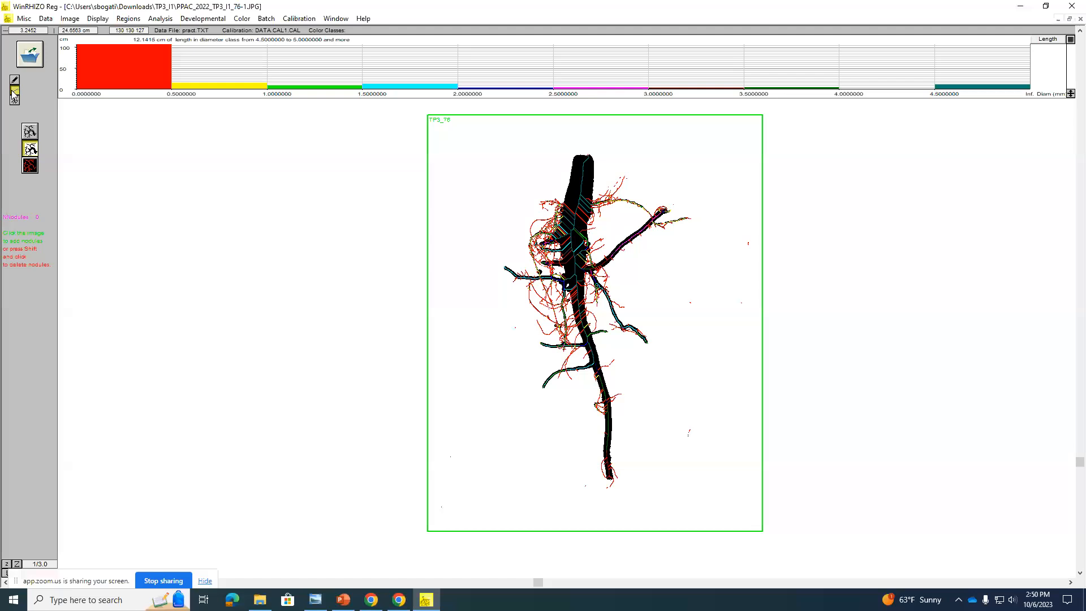
{"action": "scroll", "coordinate": [14, 96], "scroll_direction": "up", "scroll_amount": 1}
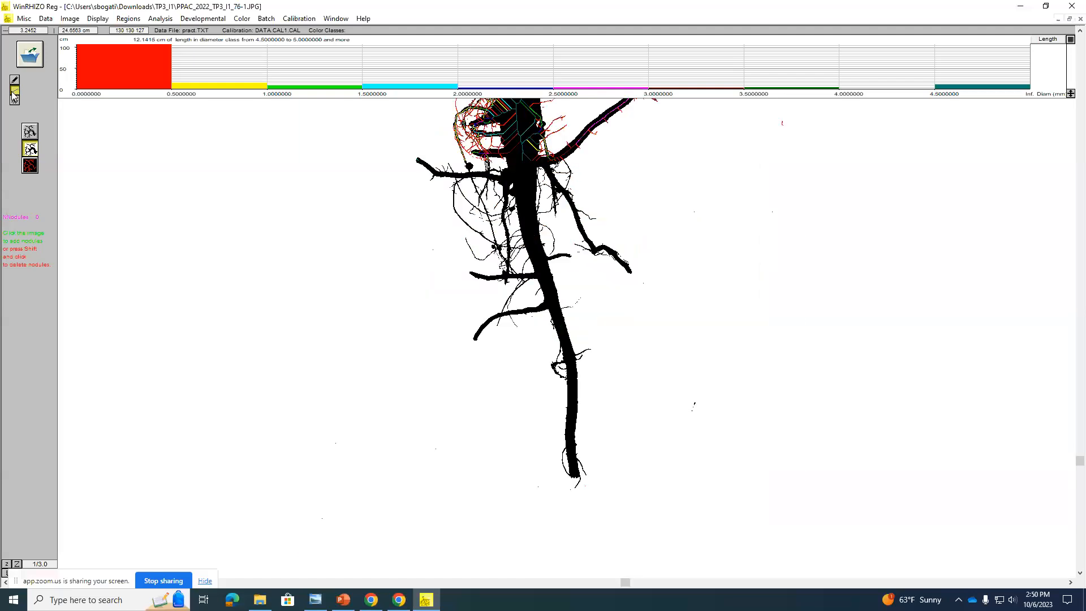
{"action": "scroll", "coordinate": [14, 96], "scroll_direction": "up", "scroll_amount": 5}
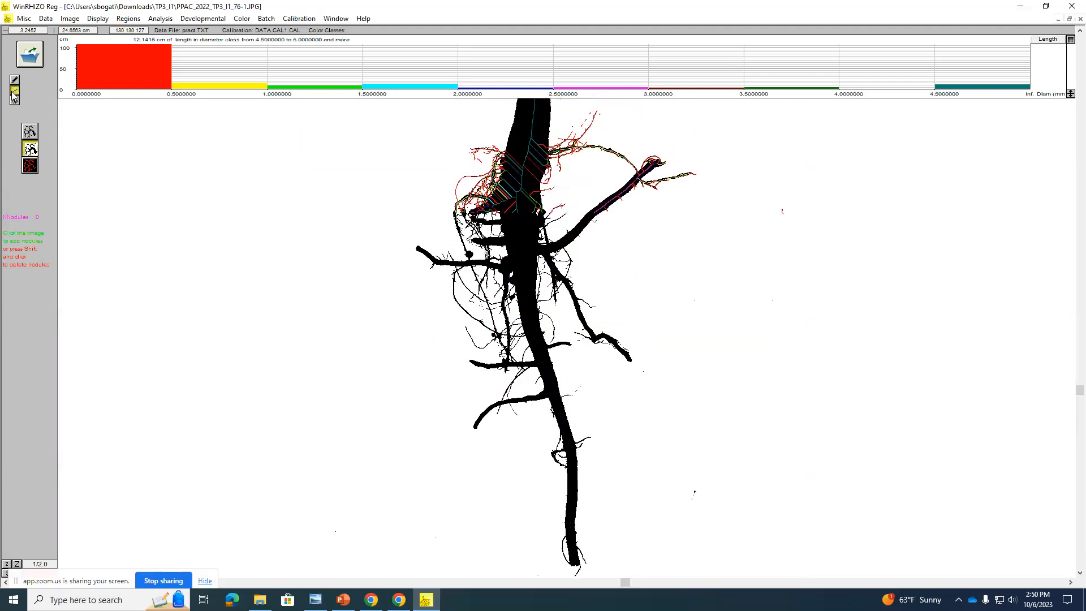
{"action": "scroll", "coordinate": [12, 97], "scroll_direction": "up", "scroll_amount": 1}
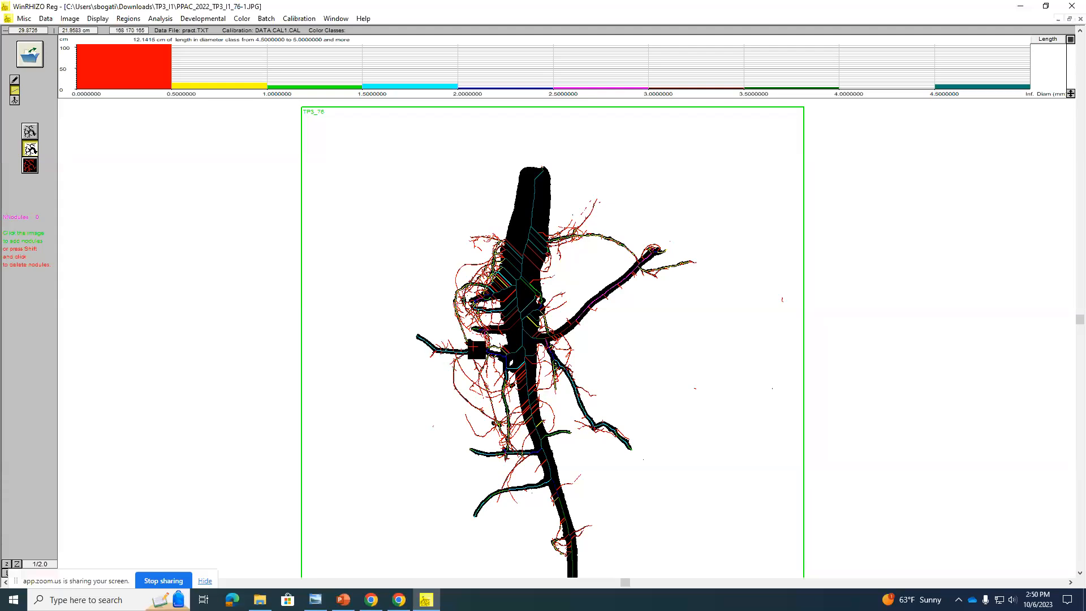
{"action": "left_click", "coordinate": [473, 346]}
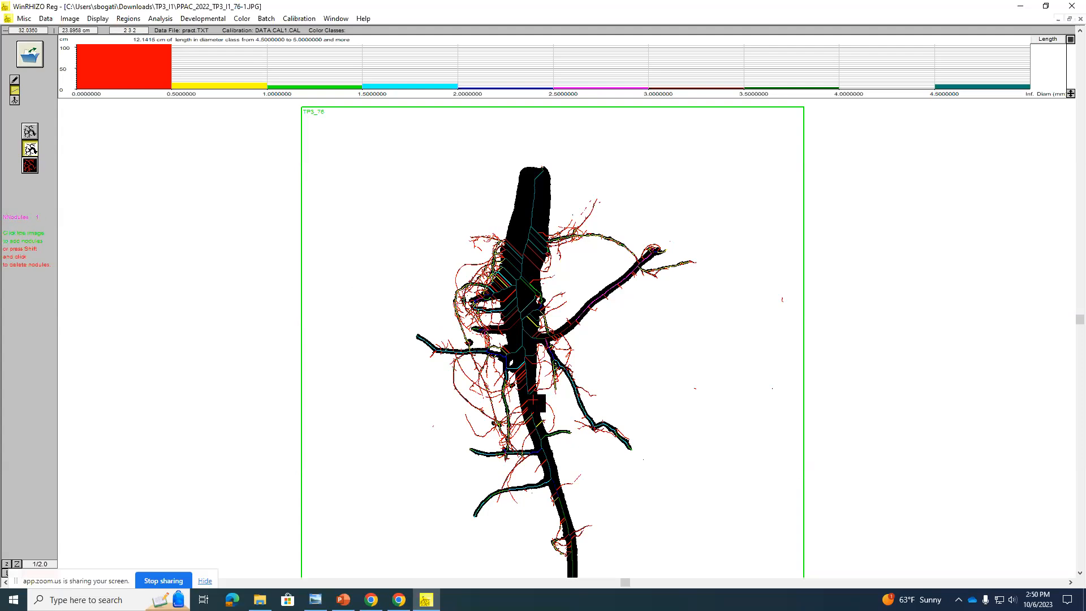
{"action": "left_click", "coordinate": [511, 368]}
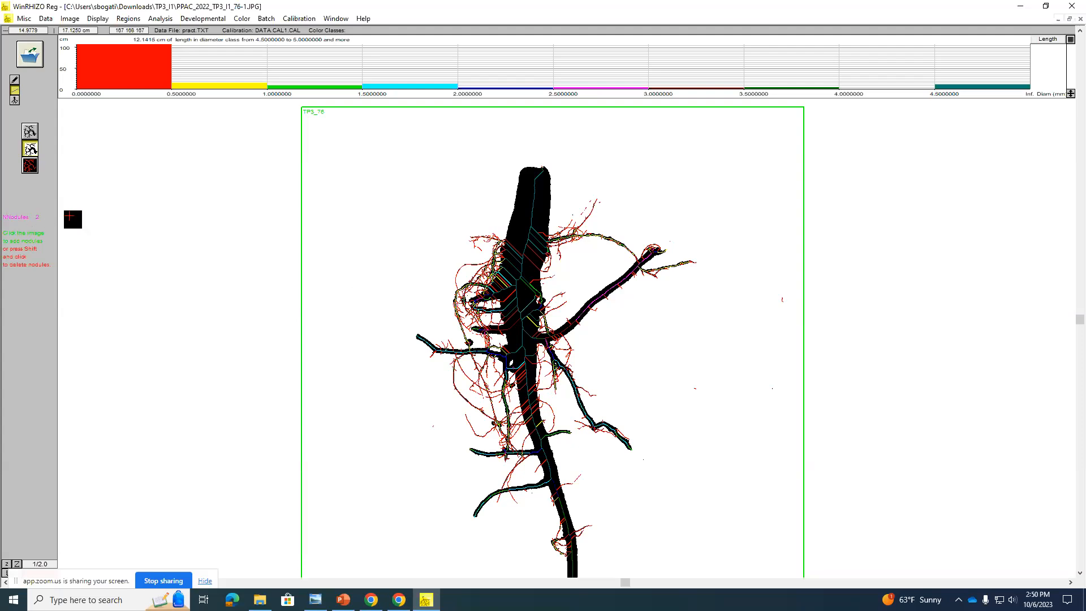
{"action": "left_click", "coordinate": [500, 426]}
{"action": "left_click", "coordinate": [504, 451]}
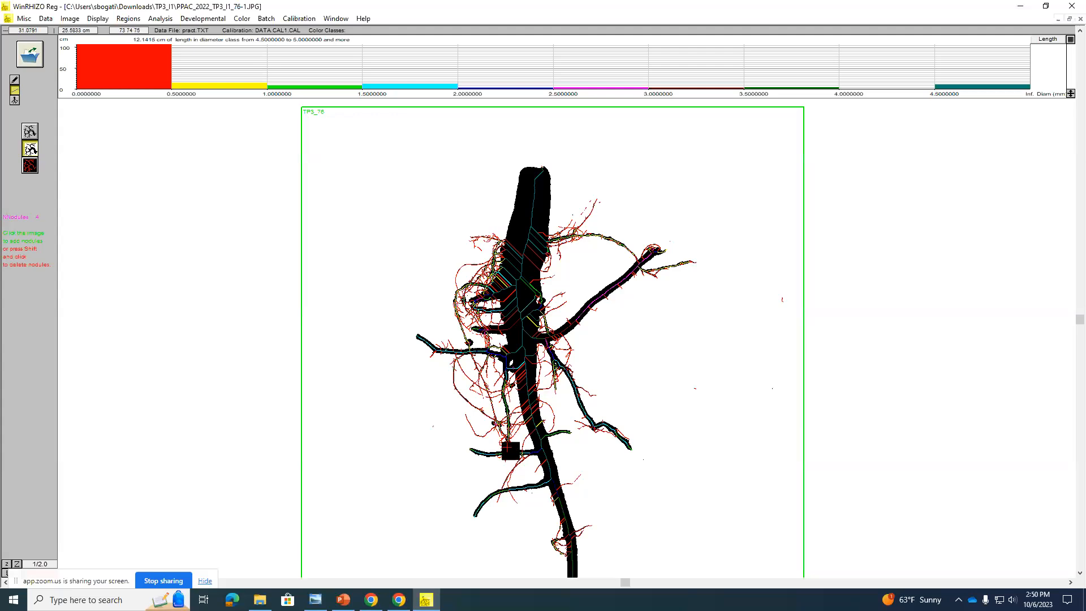
{"action": "left_click", "coordinate": [542, 300]}
{"action": "left_click", "coordinate": [545, 313]}
Step: Mark further nodules at the bend of the right lateral root, near its upper part and on the left edge of the mid taproot
{"action": "scroll", "coordinate": [569, 421], "scroll_direction": "down", "scroll_amount": 1}
{"action": "scroll", "coordinate": [569, 420], "scroll_direction": "down", "scroll_amount": 1}
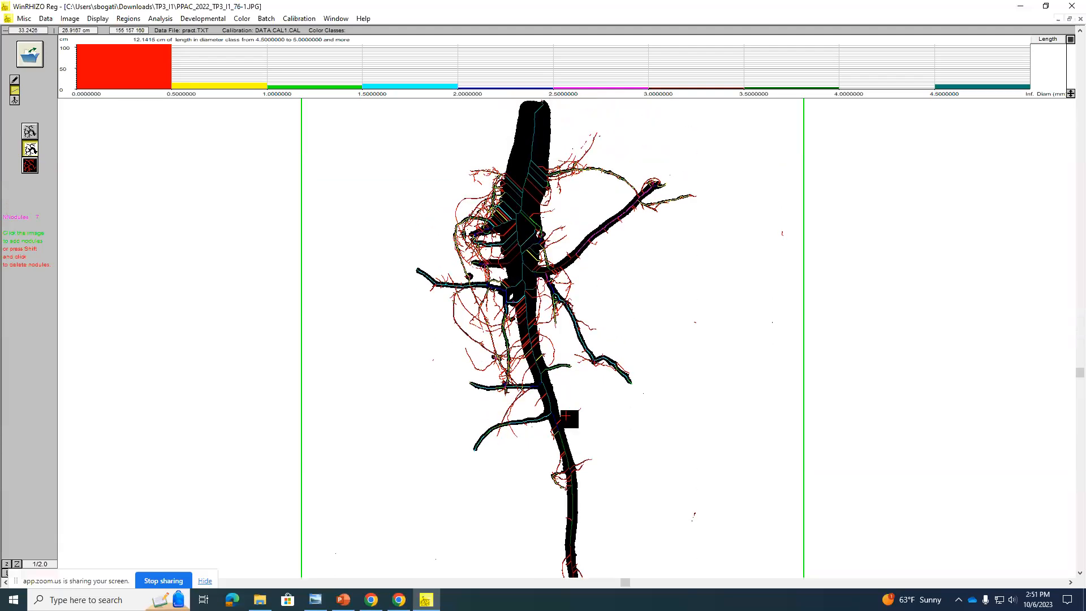
{"action": "scroll", "coordinate": [567, 418], "scroll_direction": "up", "scroll_amount": 2}
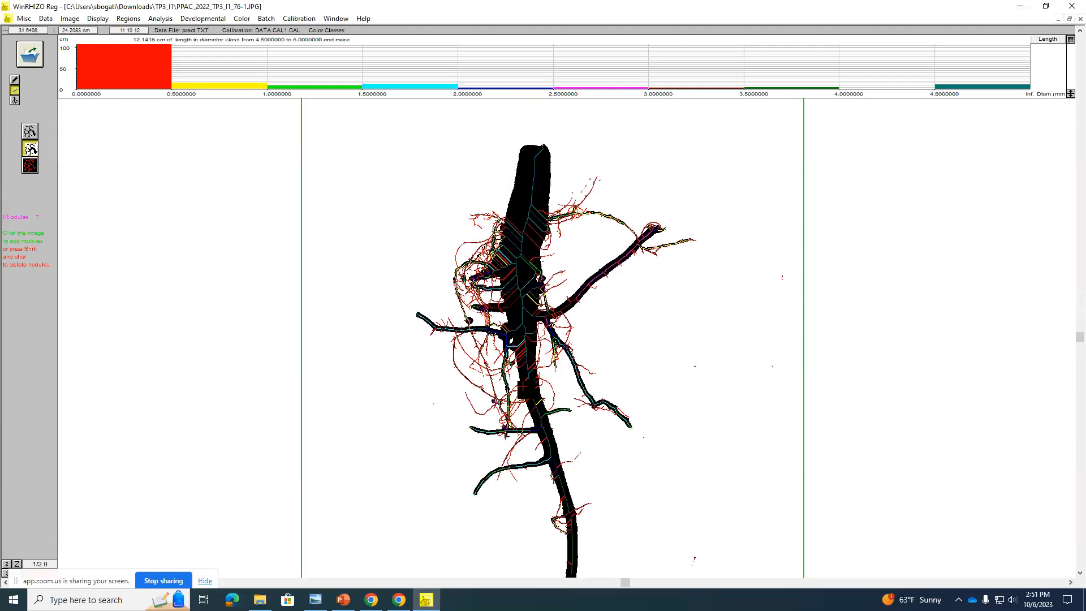
{"action": "scroll", "coordinate": [524, 386], "scroll_direction": "up", "scroll_amount": 1}
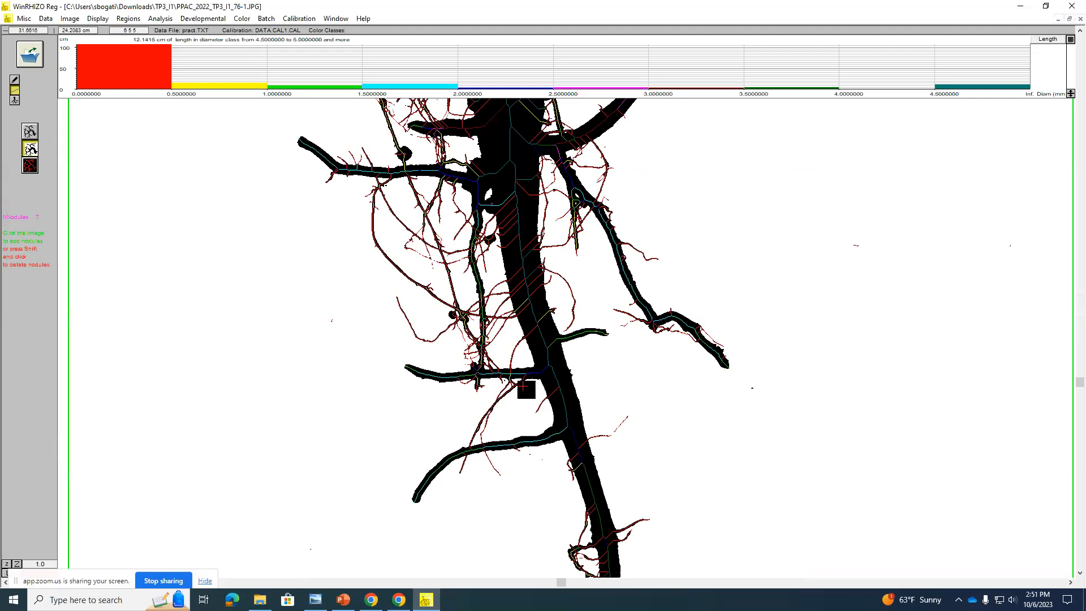
{"action": "scroll", "coordinate": [523, 387], "scroll_direction": "up", "scroll_amount": 1}
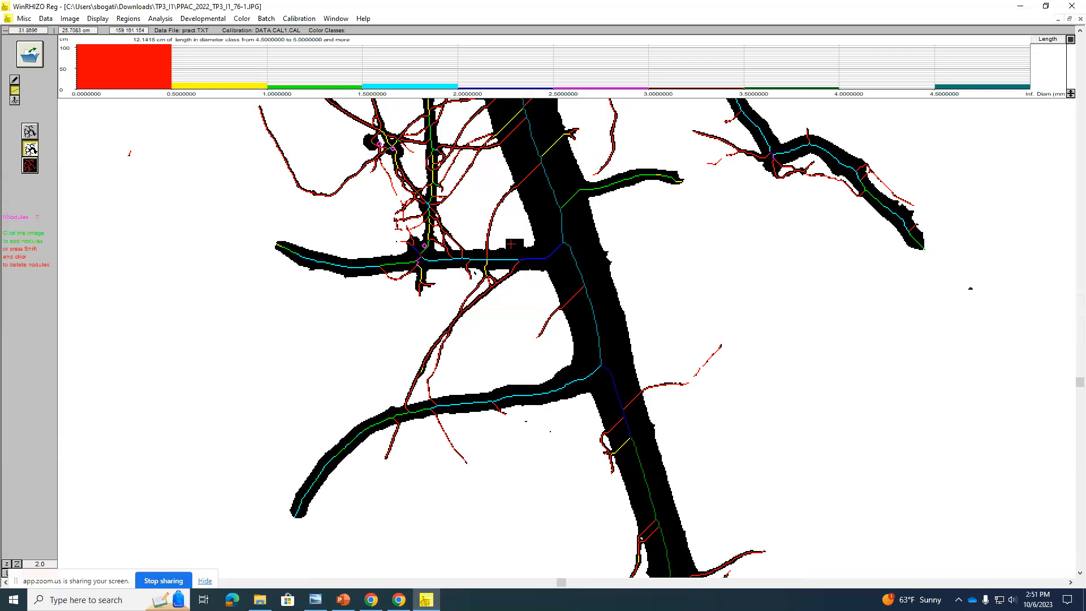
{"action": "scroll", "coordinate": [408, 259], "scroll_direction": "up", "scroll_amount": 1}
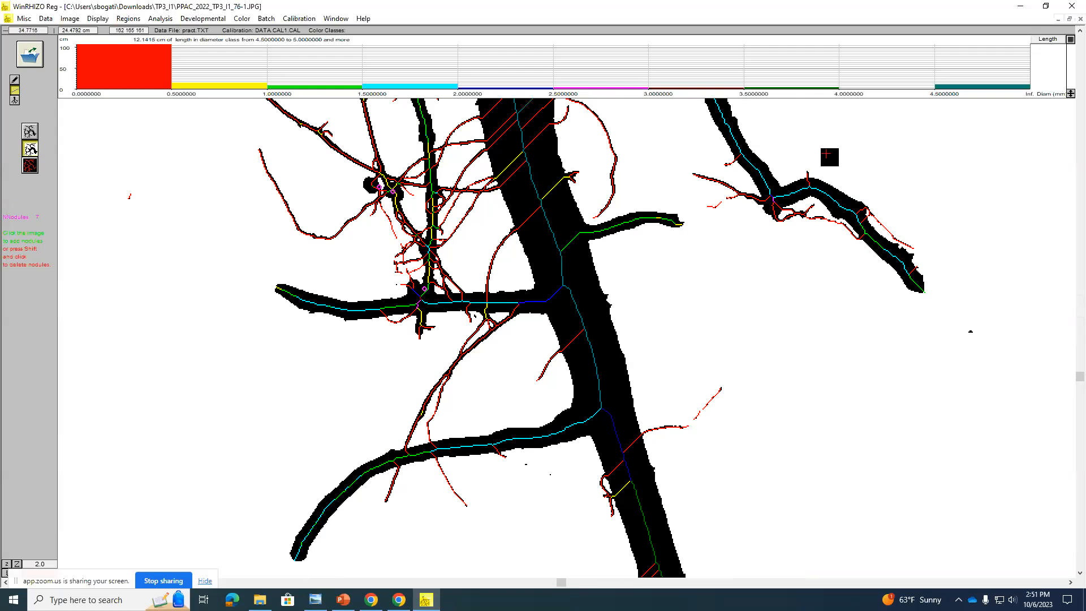
{"action": "left_click", "coordinate": [770, 213]}
{"action": "scroll", "coordinate": [625, 266], "scroll_direction": "up", "scroll_amount": 4}
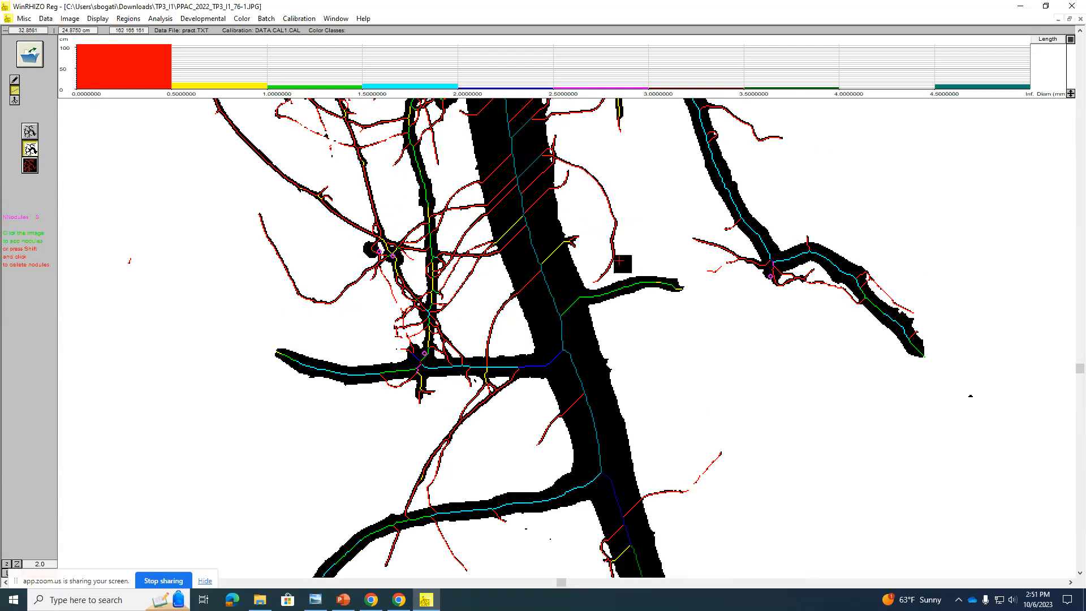
{"action": "scroll", "coordinate": [617, 246], "scroll_direction": "up", "scroll_amount": 2}
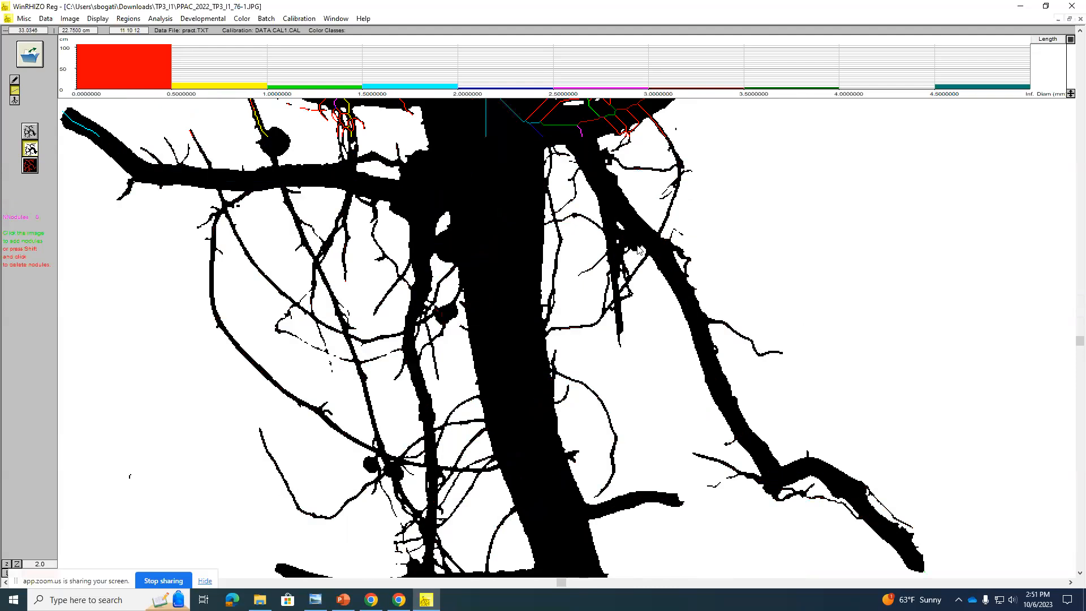
{"action": "scroll", "coordinate": [605, 274], "scroll_direction": "up", "scroll_amount": 1}
{"action": "scroll", "coordinate": [606, 273], "scroll_direction": "up", "scroll_amount": 3}
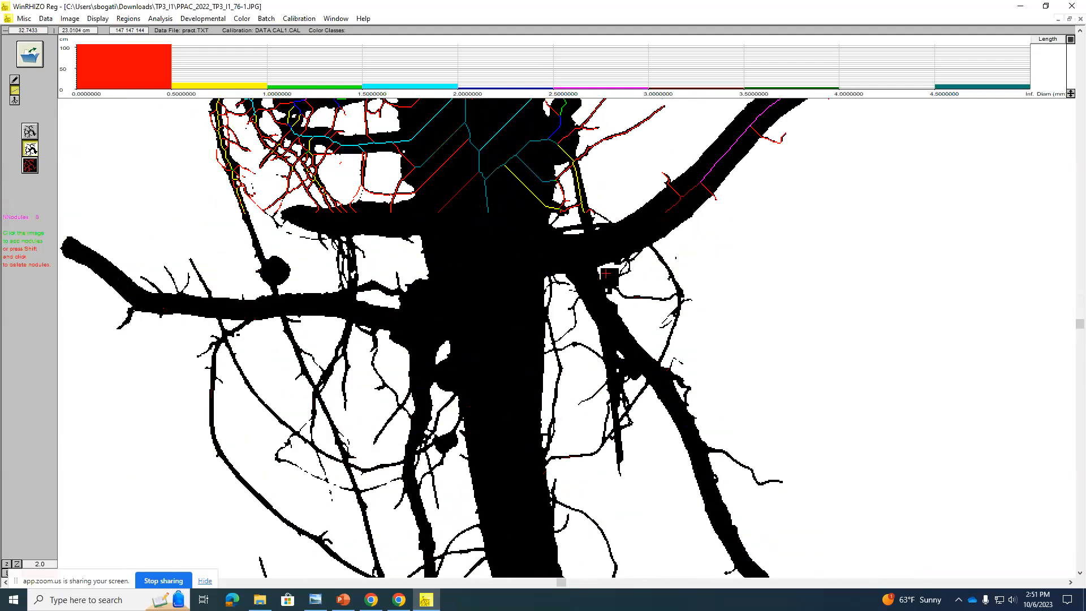
{"action": "left_click", "coordinate": [417, 310]}
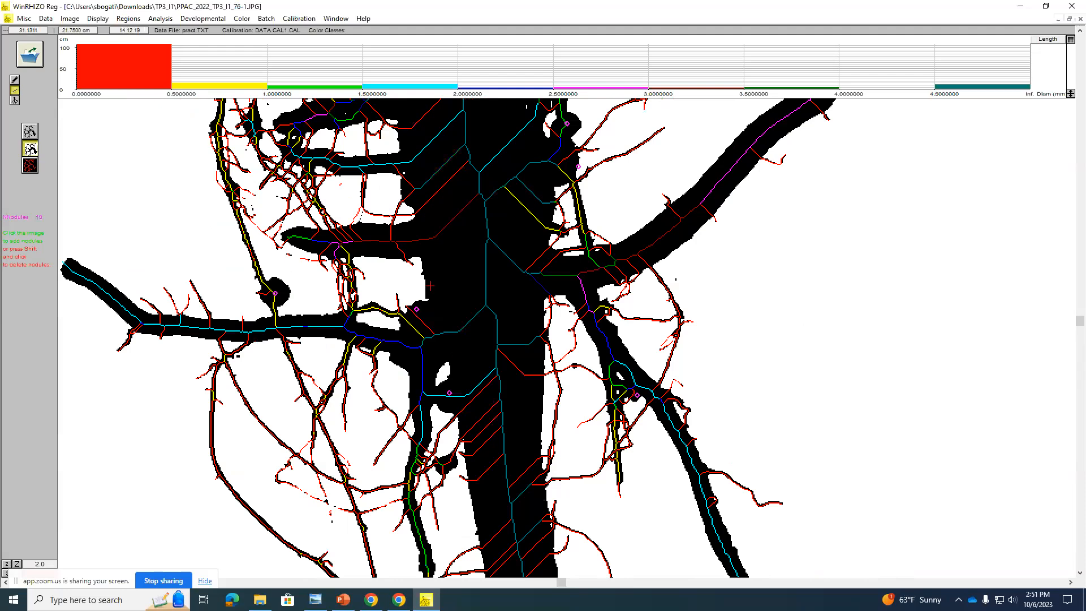
Step: Mark four nodules on the upper root: two on the taproot's left edge, one on its right edge and one on the upper right lateral
{"action": "scroll", "coordinate": [462, 347], "scroll_direction": "up", "scroll_amount": 5}
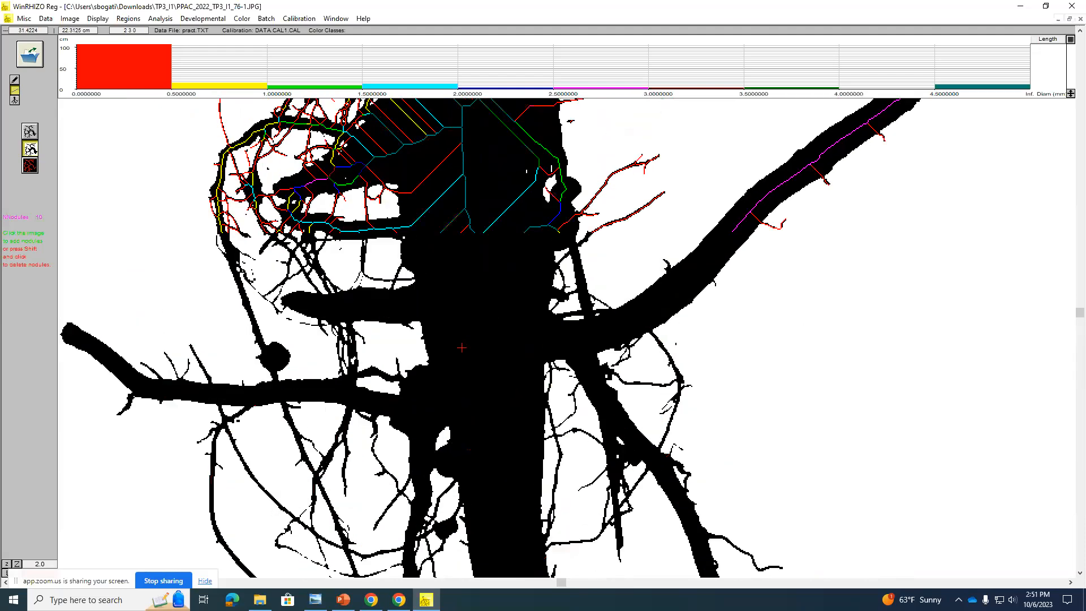
{"action": "scroll", "coordinate": [457, 296], "scroll_direction": "up", "scroll_amount": 3}
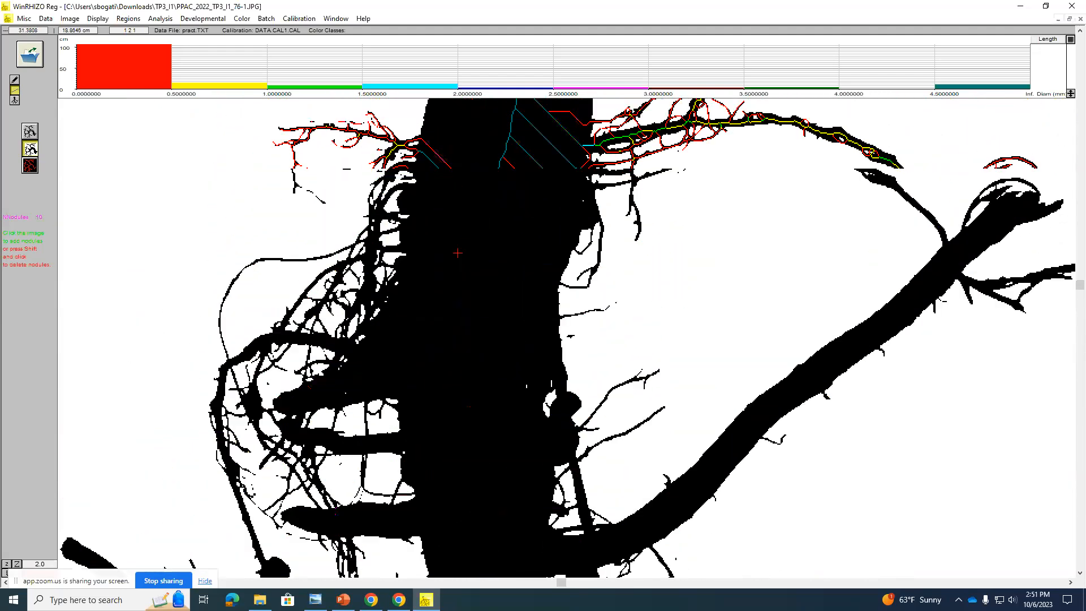
{"action": "left_click", "coordinate": [400, 244]}
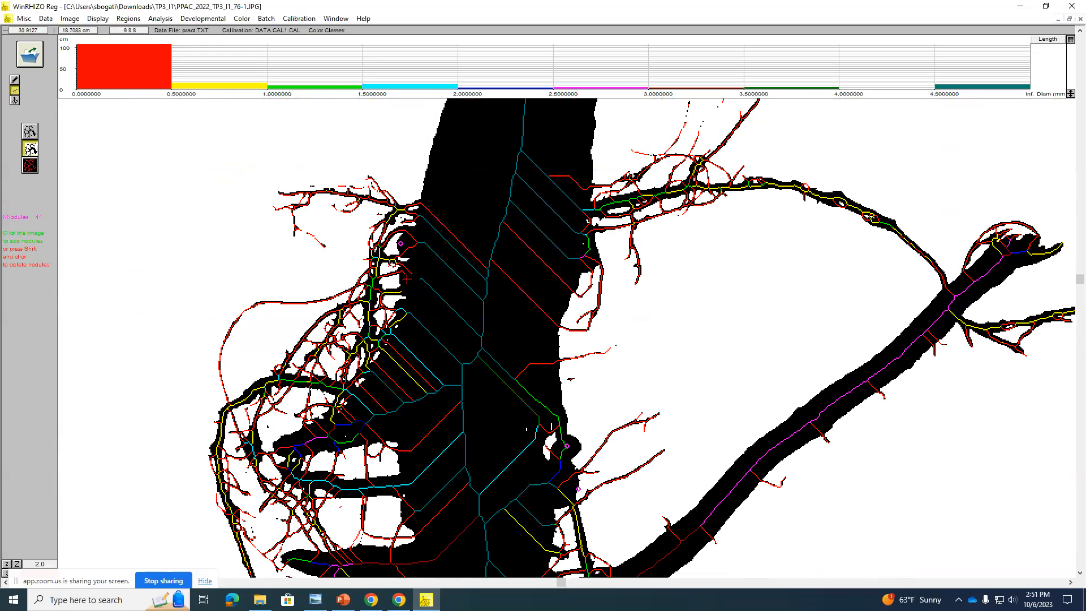
{"action": "left_click", "coordinate": [406, 278]}
{"action": "left_click", "coordinate": [590, 257]}
{"action": "scroll", "coordinate": [695, 213], "scroll_direction": "up", "scroll_amount": 3}
{"action": "left_click", "coordinate": [702, 228]}
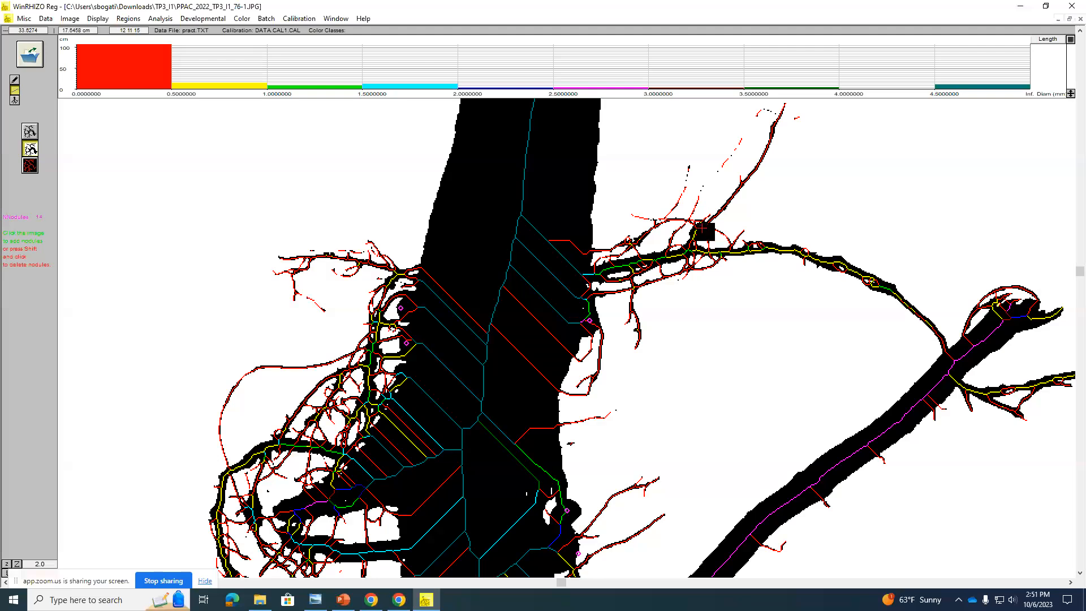
Step: Display the original image with the analysis again and mark one more nodule on the taproot's left edge, between the short left laterals
{"action": "left_click", "coordinate": [31, 131]}
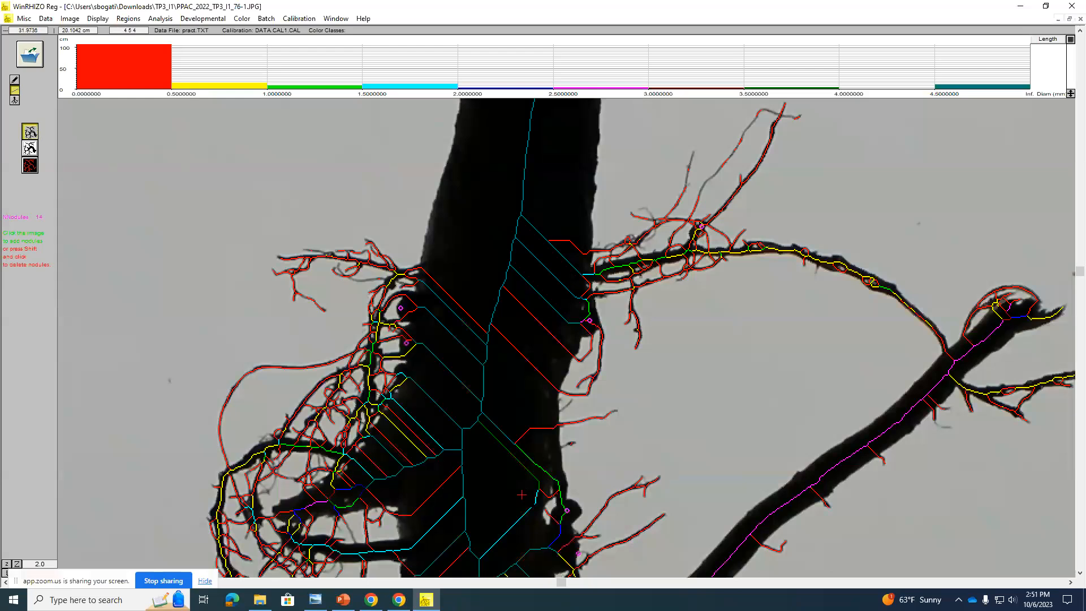
{"action": "scroll", "coordinate": [505, 445], "scroll_direction": "down", "scroll_amount": 3}
{"action": "scroll", "coordinate": [505, 446], "scroll_direction": "down", "scroll_amount": 3}
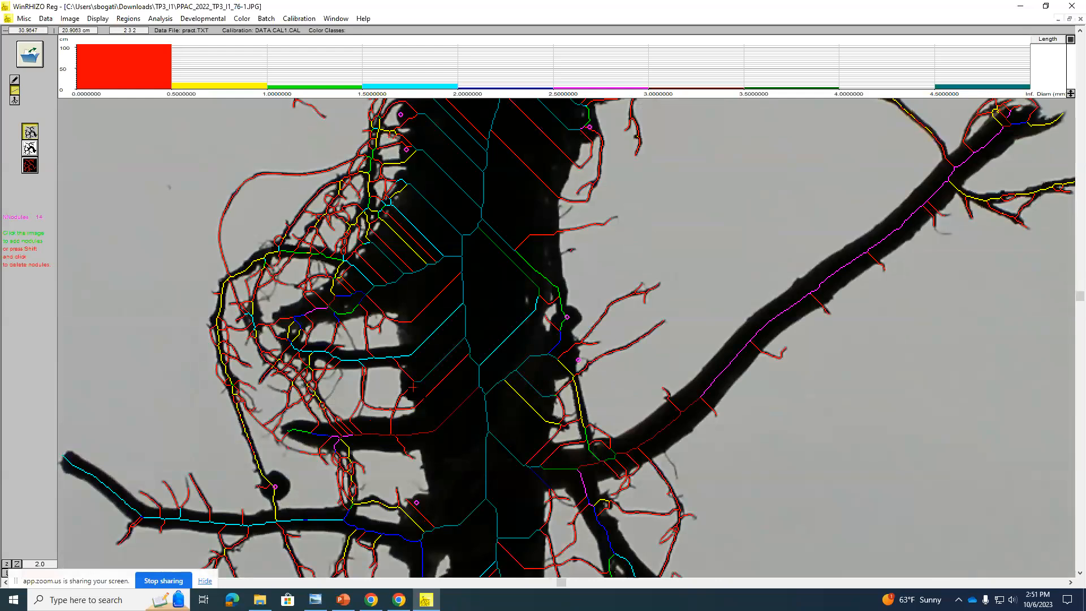
{"action": "left_click", "coordinate": [410, 388]}
{"action": "scroll", "coordinate": [521, 402], "scroll_direction": "down", "scroll_amount": 5}
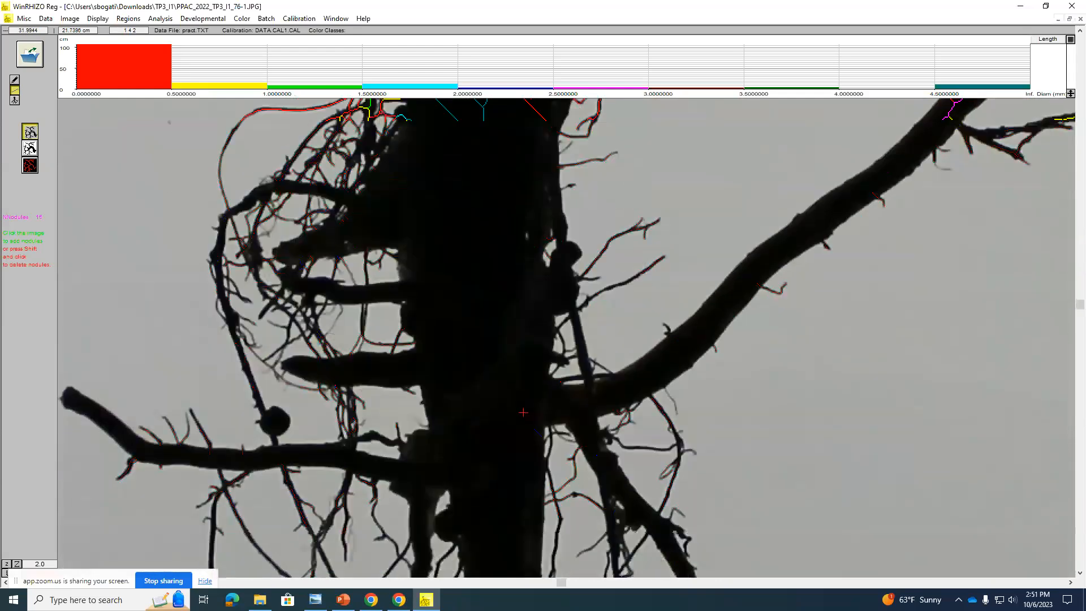
{"action": "scroll", "coordinate": [521, 402], "scroll_direction": "down", "scroll_amount": 8}
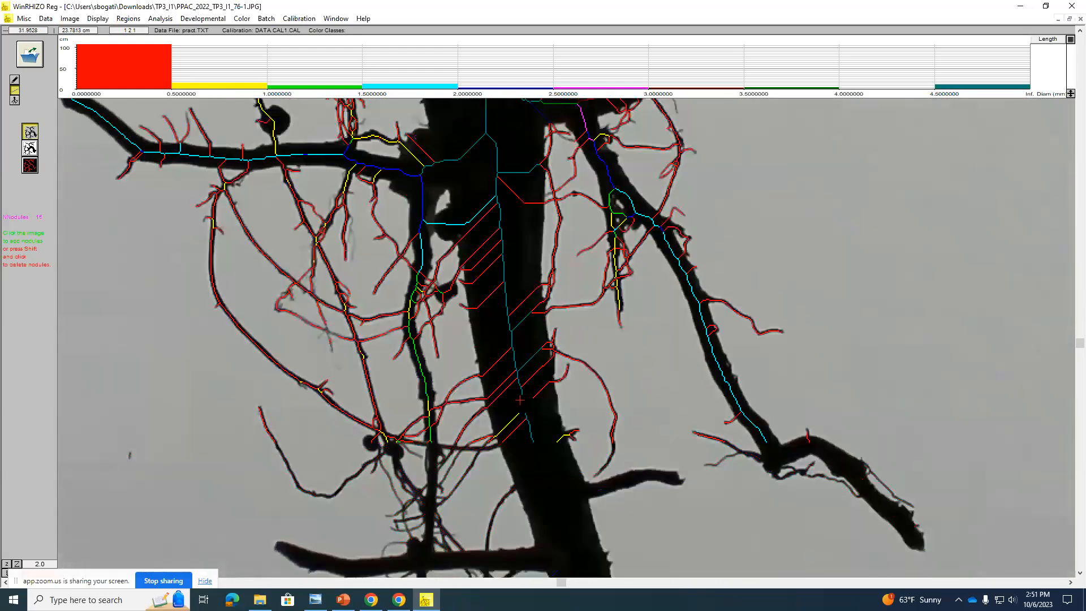
{"action": "scroll", "coordinate": [523, 401], "scroll_direction": "down", "scroll_amount": 2}
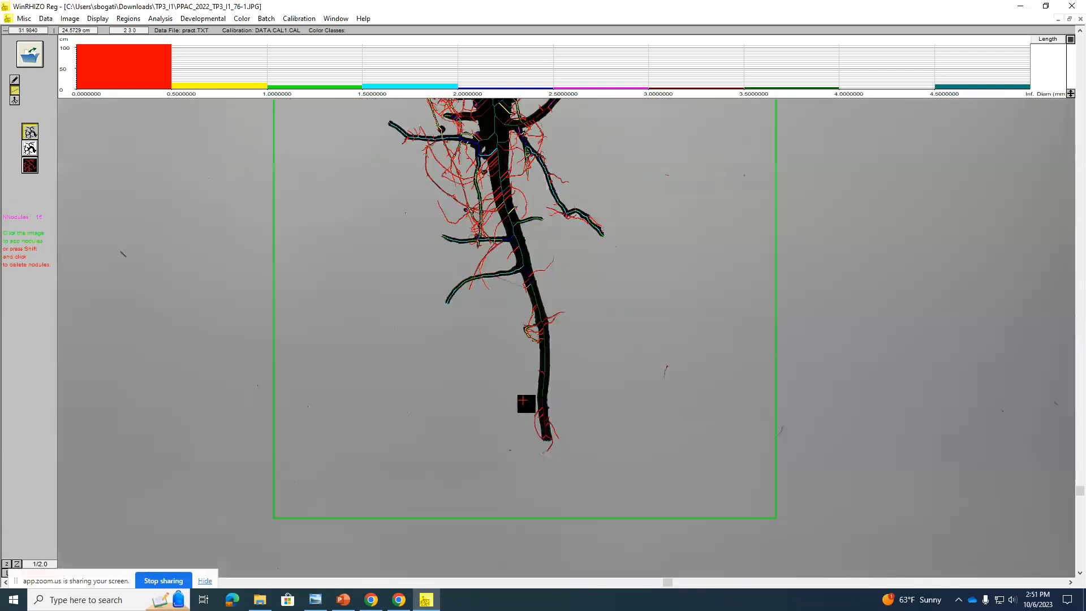
{"action": "scroll", "coordinate": [524, 383], "scroll_direction": "up", "scroll_amount": 5}
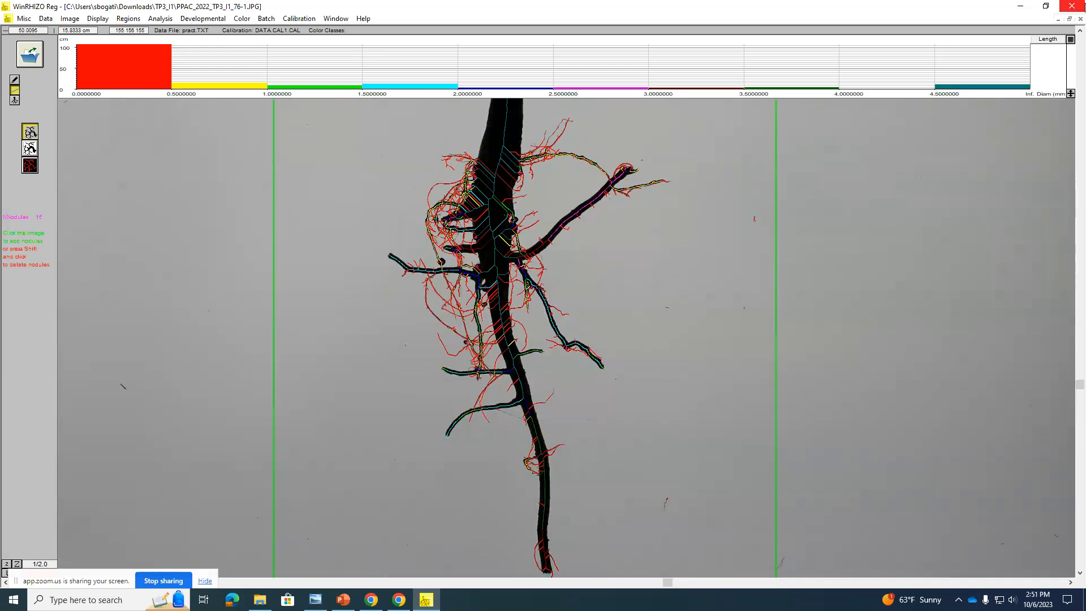
Step: Save the original image with its analysis as TIFF file 76 in the Downloads folder
{"action": "left_click", "coordinate": [46, 19]}
{"action": "mouse_move", "coordinate": [68, 23]}
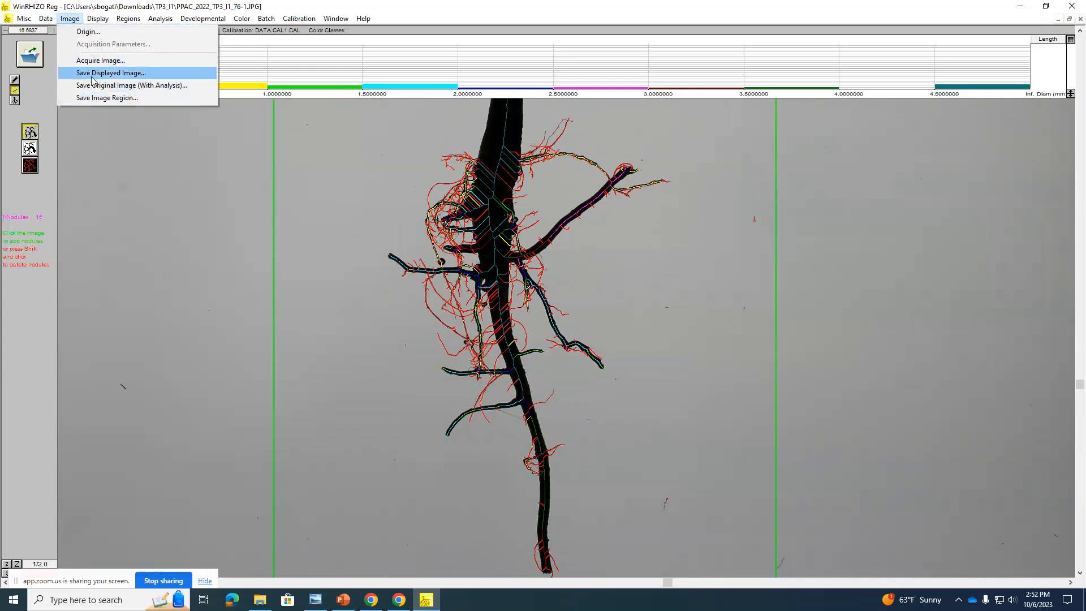
{"action": "left_click", "coordinate": [159, 88]}
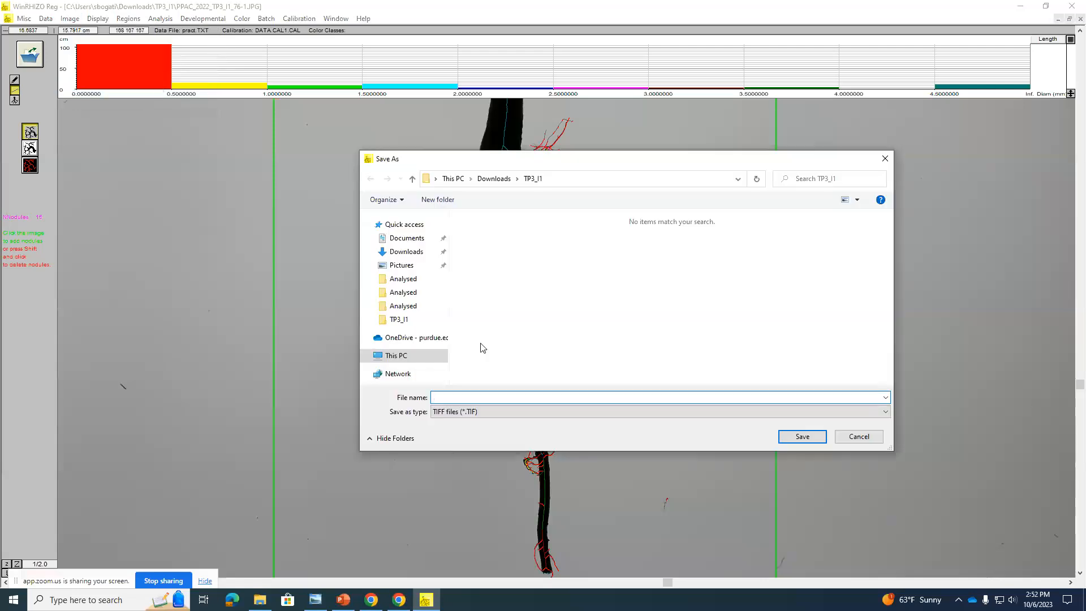
{"action": "left_click", "coordinate": [494, 178]}
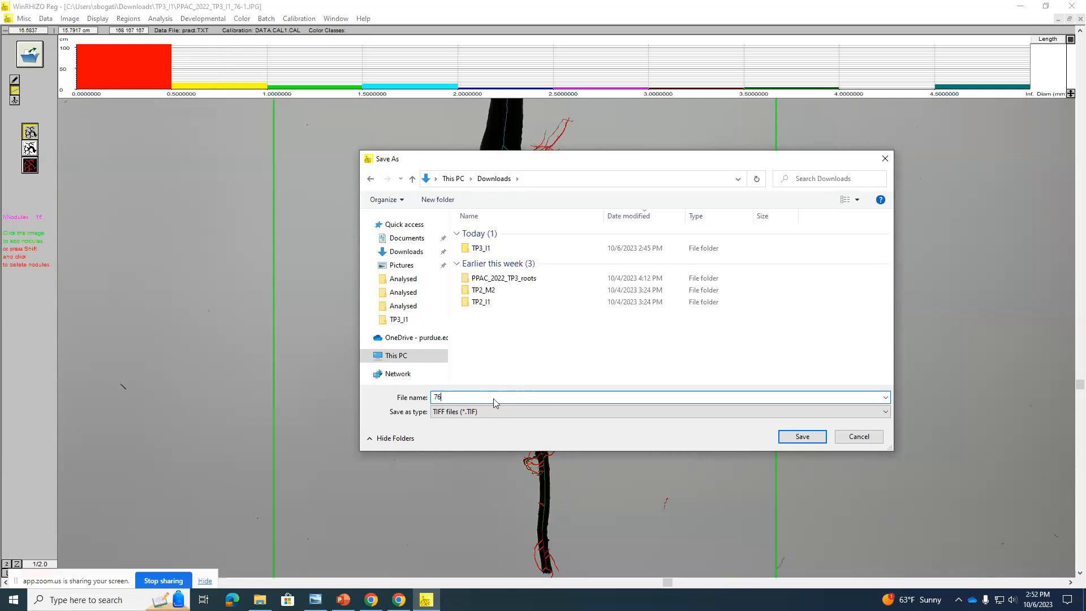
{"action": "left_click", "coordinate": [802, 436]}
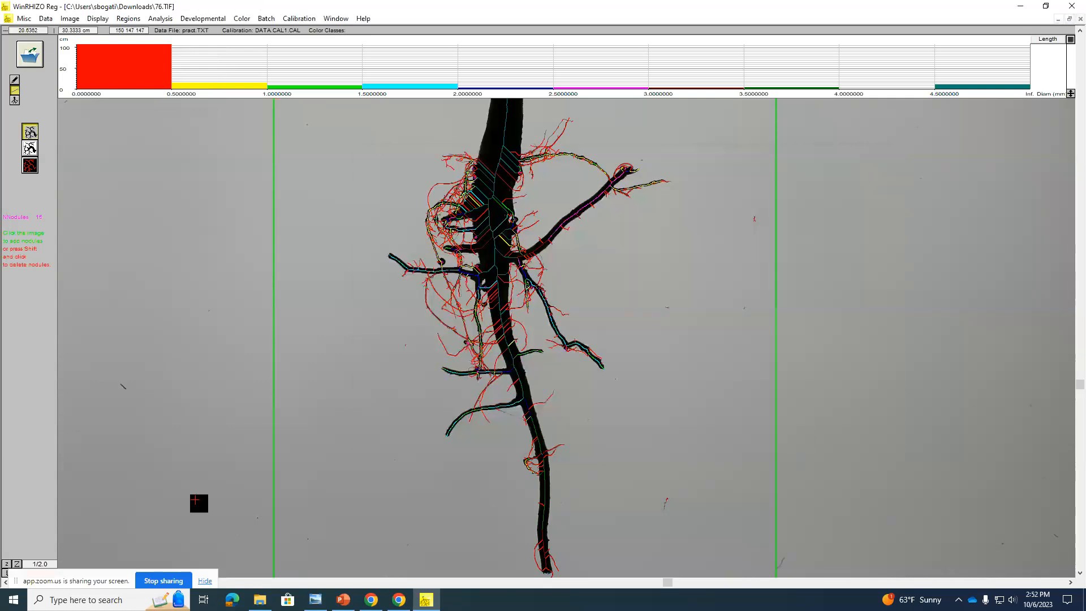
{"action": "left_click", "coordinate": [98, 19]}
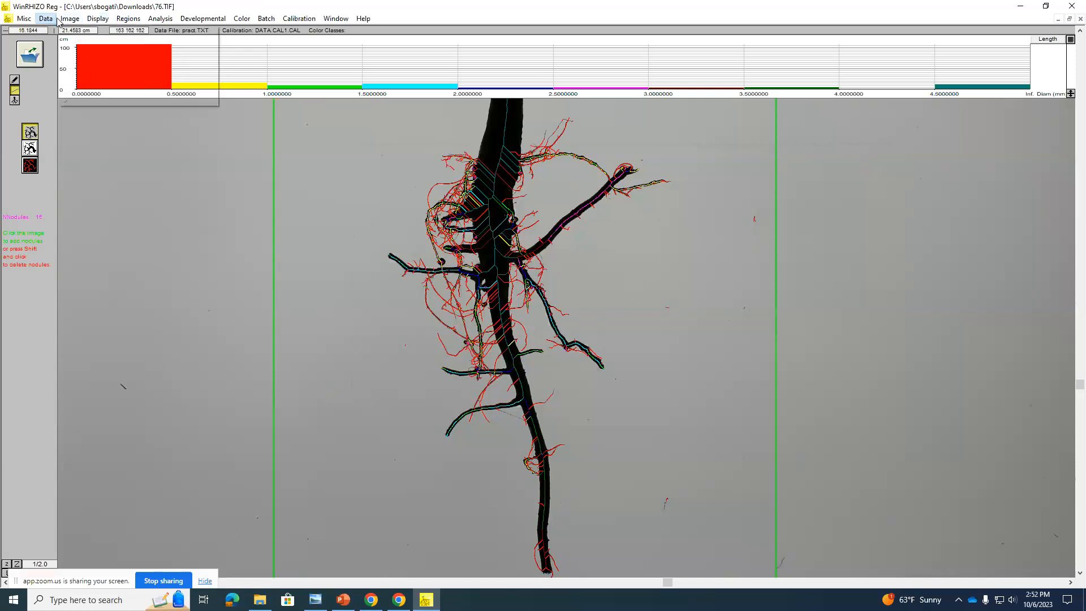
{"action": "mouse_move", "coordinate": [58, 19]}
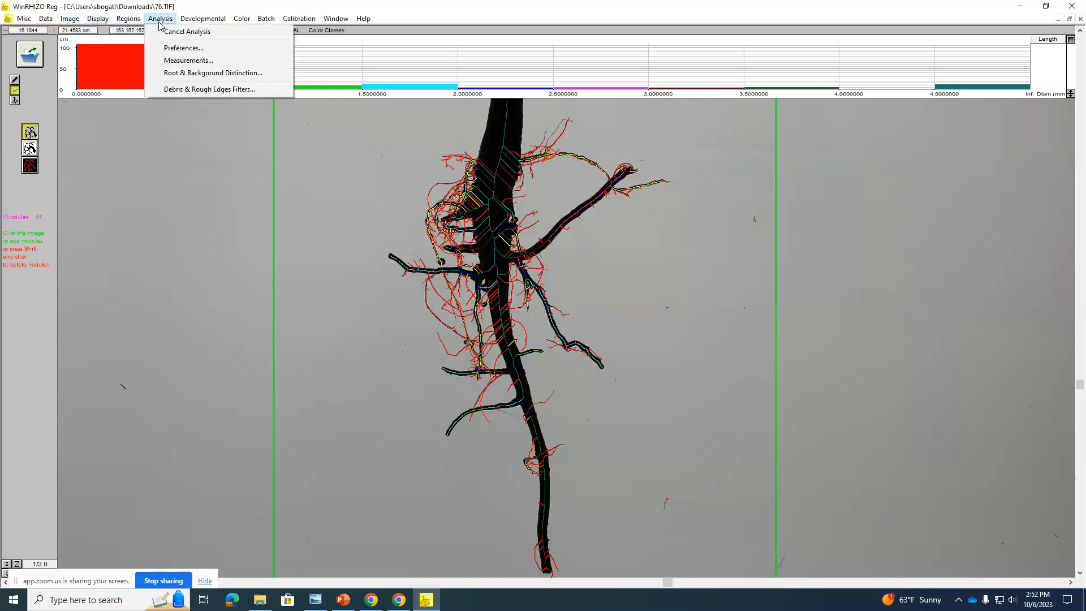
{"action": "mouse_move", "coordinate": [198, 20]}
{"action": "mouse_move", "coordinate": [247, 23]}
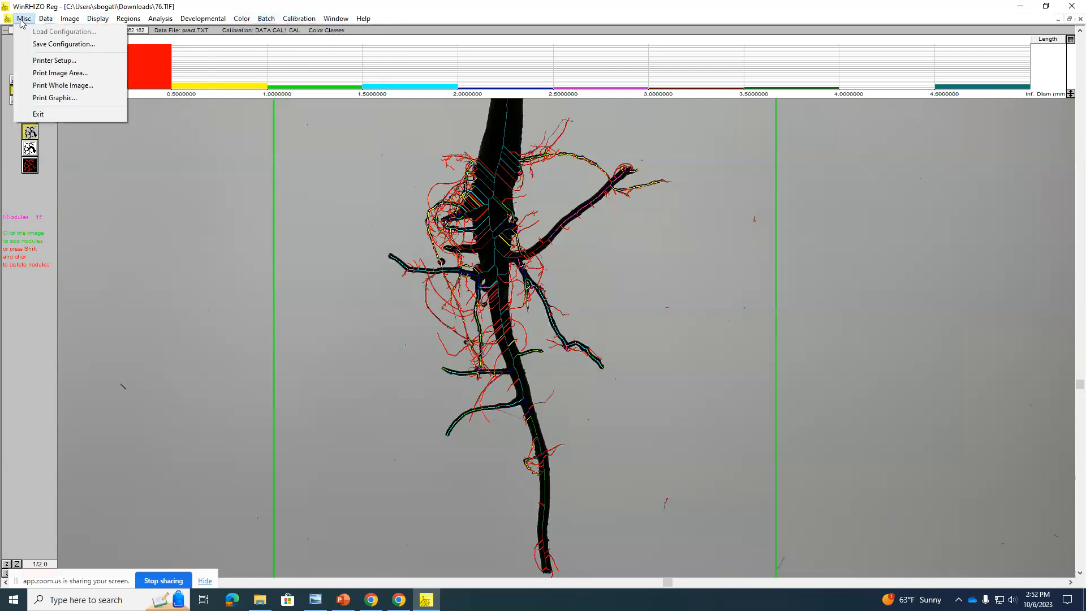
{"action": "mouse_move", "coordinate": [97, 18]}
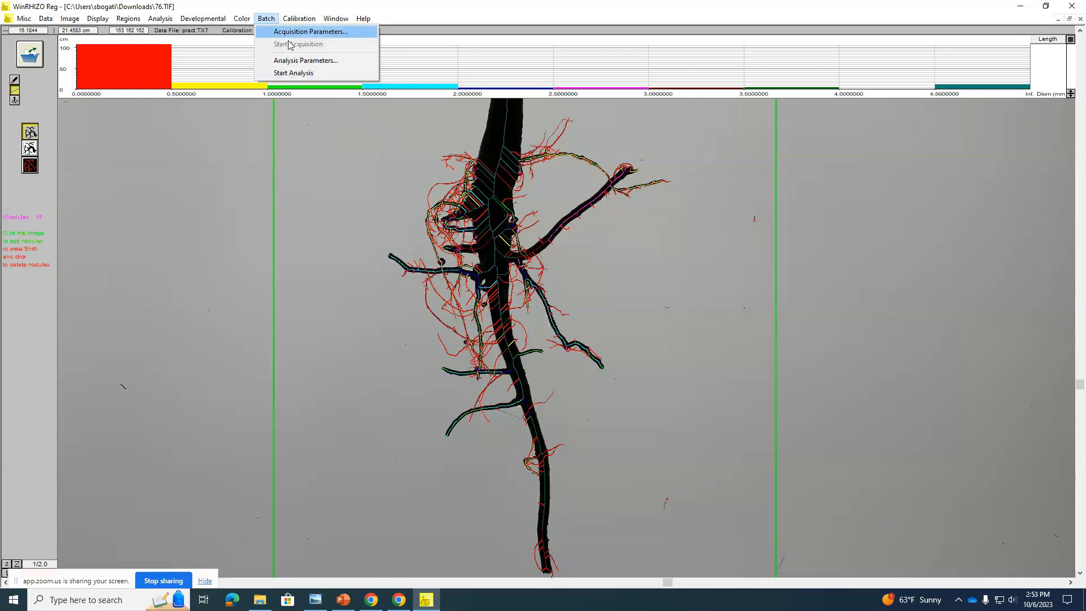
Step: Set the batch analysis parameters to save the analysed image
{"action": "left_click", "coordinate": [299, 63]}
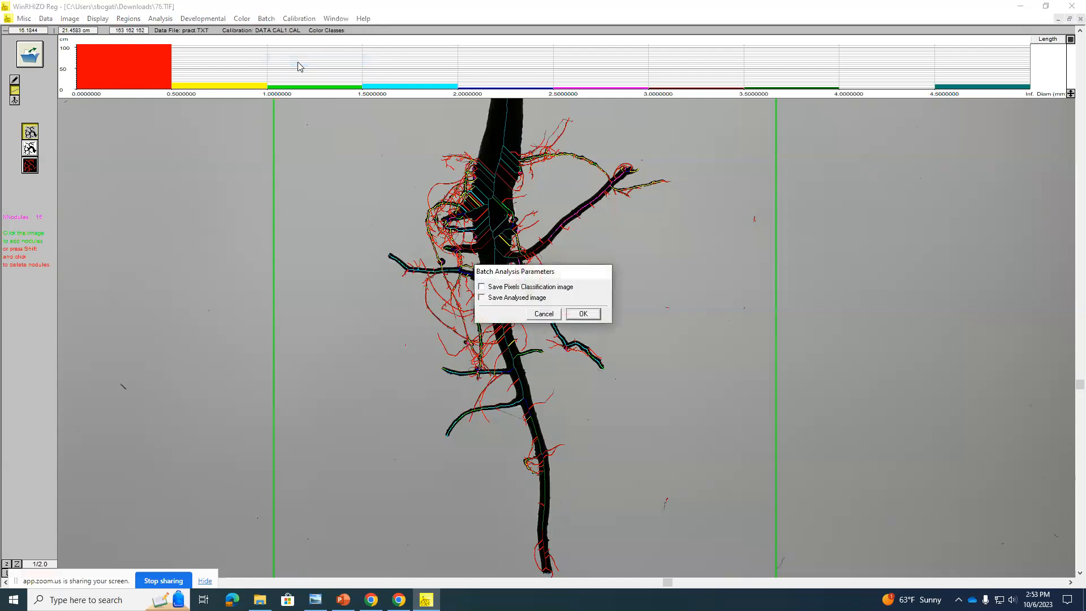
{"action": "left_click", "coordinate": [512, 298]}
{"action": "left_click", "coordinate": [582, 314]}
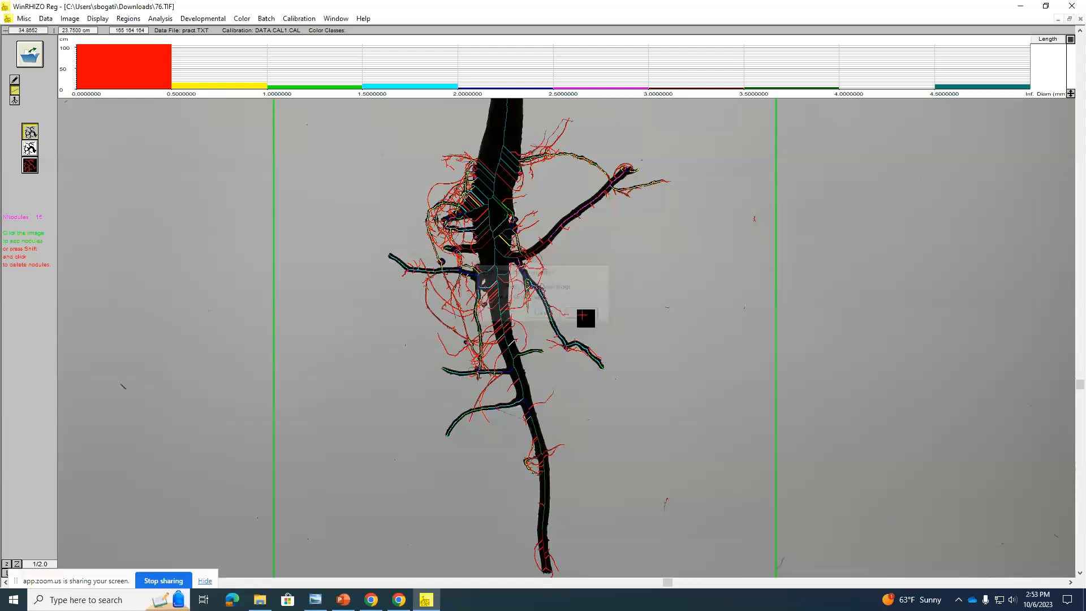
Step: Start the batch analysis and browse the OneDrive and This PC folders for the directory of images to analyse
{"action": "left_click", "coordinate": [263, 20]}
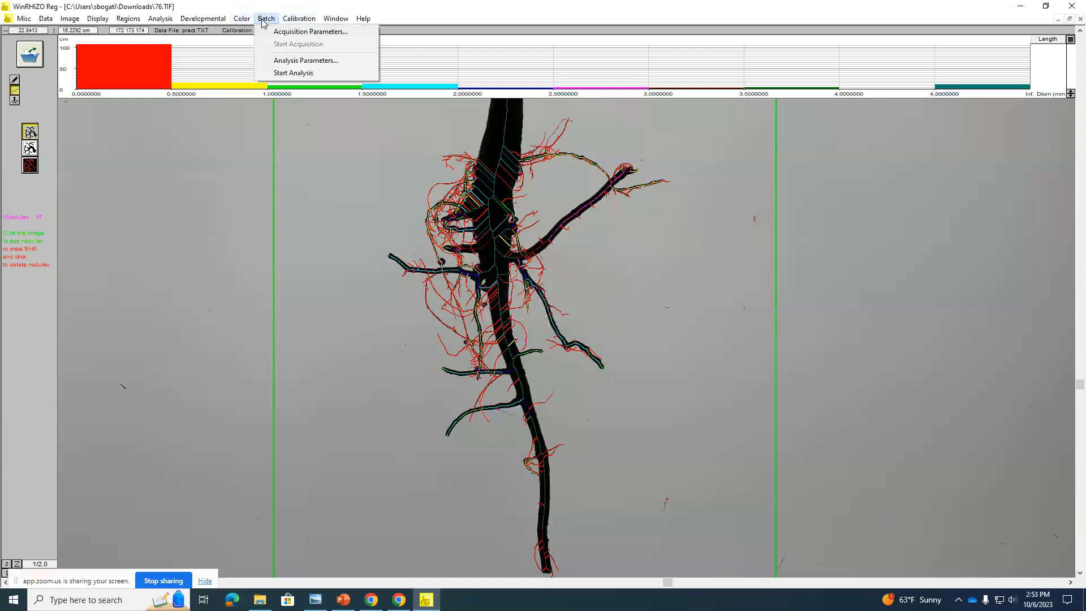
{"action": "left_click", "coordinate": [295, 72]}
{"action": "mouse_move", "coordinate": [623, 310]}
{"action": "left_mouse_down"}
{"action": "mouse_move", "coordinate": [619, 360]}
{"action": "mouse_move", "coordinate": [623, 290]}
{"action": "left_mouse_up"}
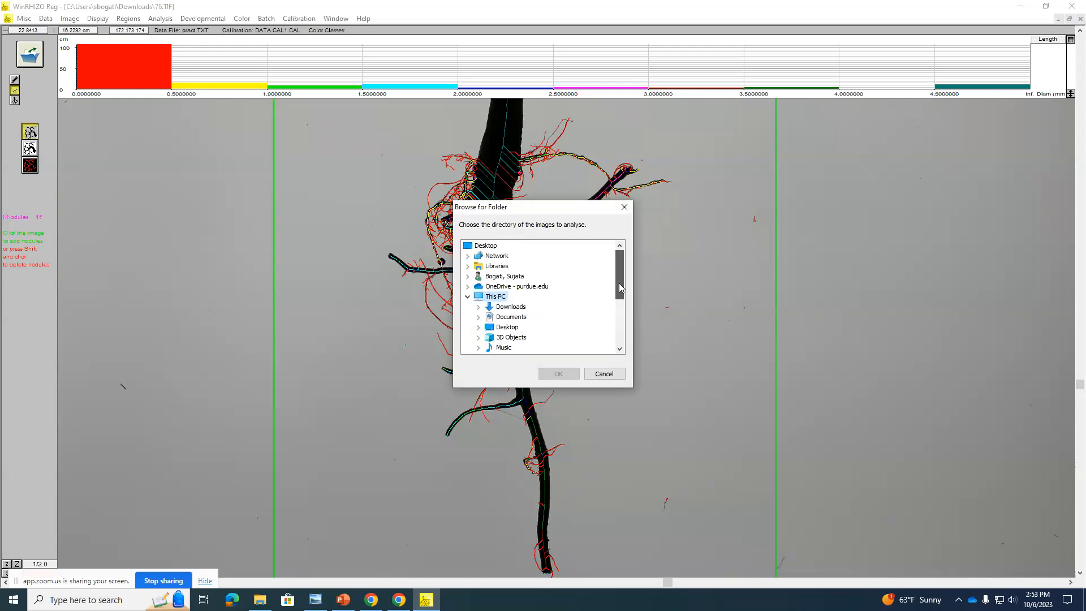
{"action": "double_click", "coordinate": [501, 287]}
{"action": "left_click_drag", "start_coordinate": [620, 287], "coordinate": [620, 275]}
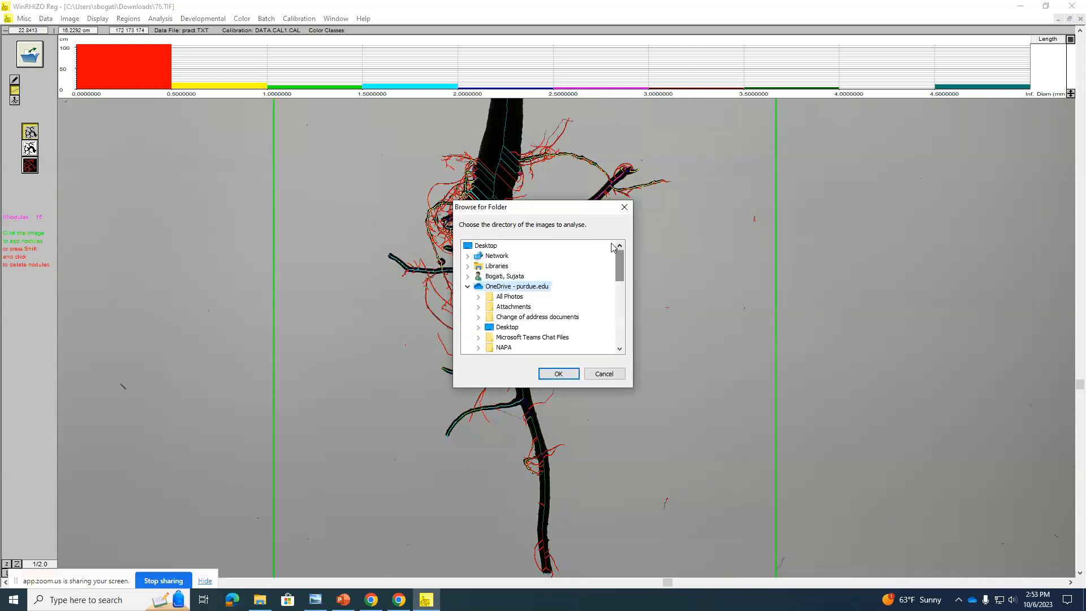
{"action": "left_click", "coordinate": [485, 246]}
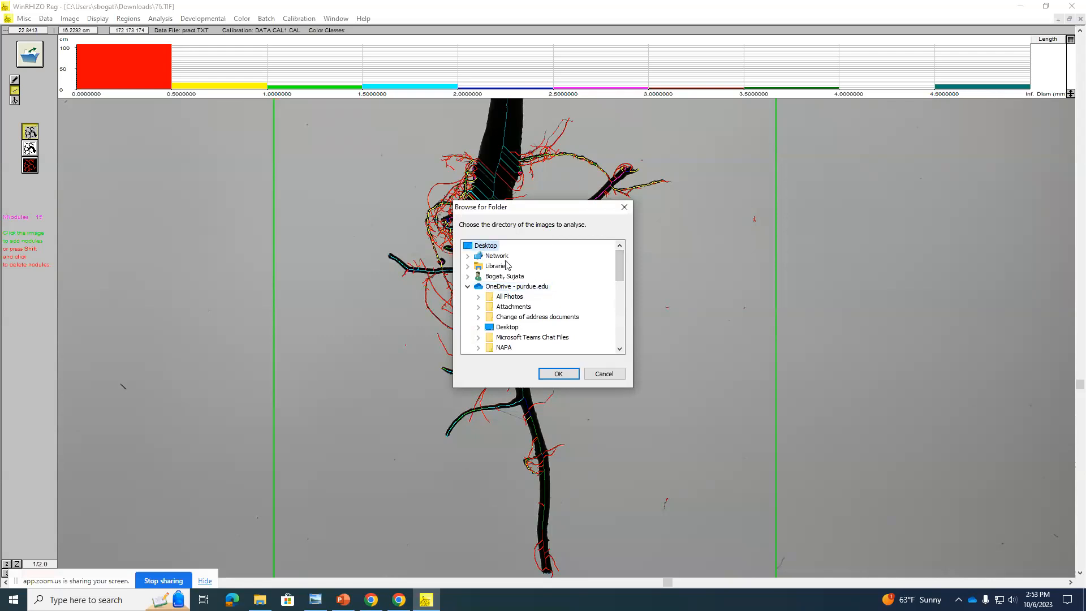
{"action": "double_click", "coordinate": [491, 248]}
{"action": "double_click", "coordinate": [491, 248]}
{"action": "left_click", "coordinate": [493, 256]}
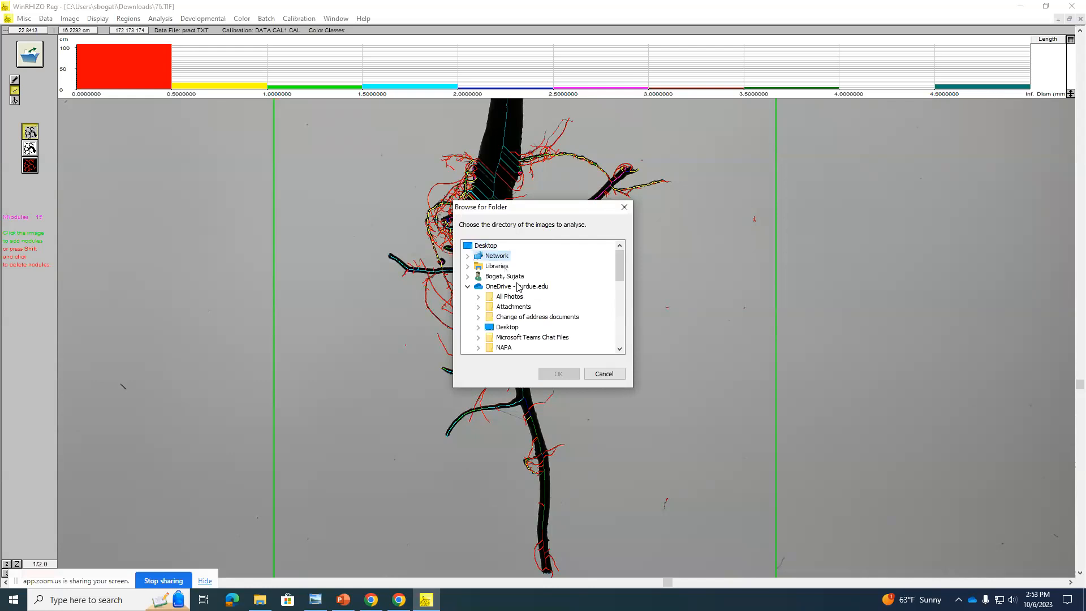
{"action": "left_click", "coordinate": [496, 328]}
{"action": "scroll", "coordinate": [498, 328], "scroll_direction": "down", "scroll_amount": 2}
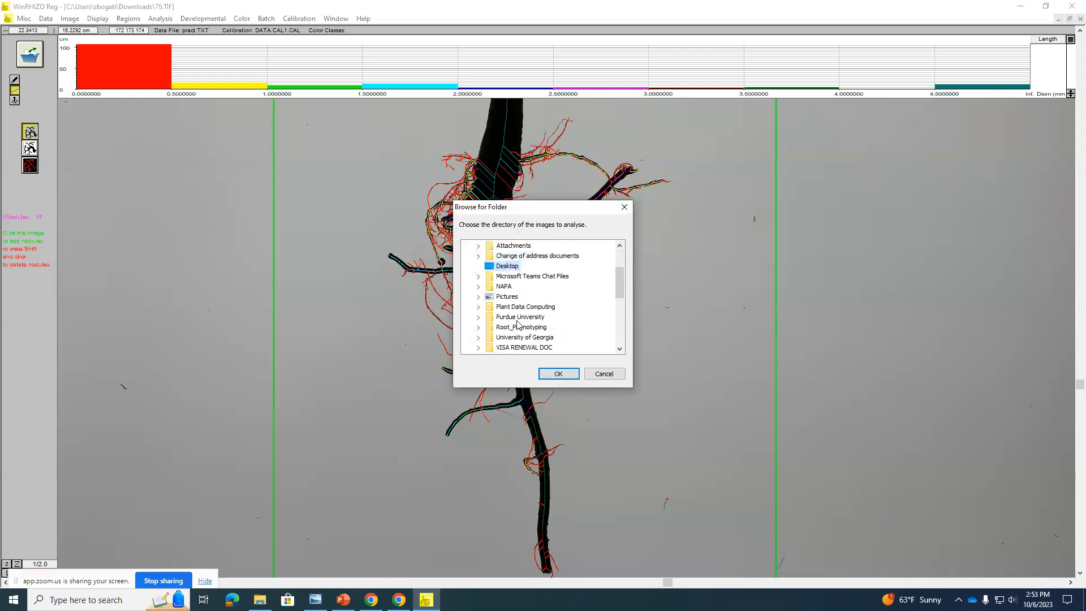
{"action": "scroll", "coordinate": [518, 326], "scroll_direction": "down", "scroll_amount": 1}
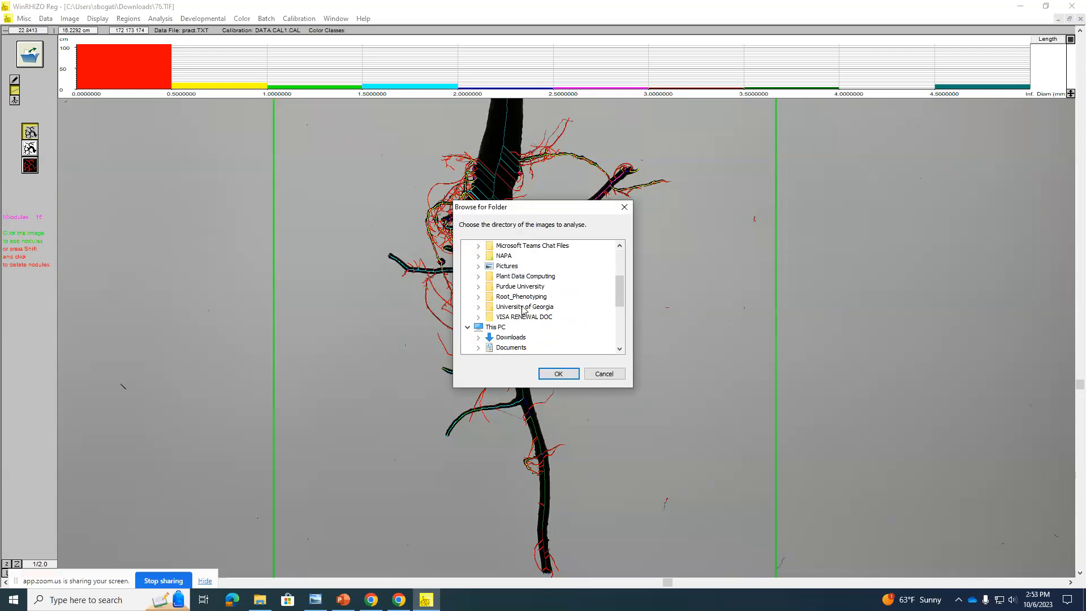
Step: Choose Downloads > TP3_I1 as the batch image directory and select the last image selection analysed as the region
{"action": "left_click", "coordinate": [505, 337]}
{"action": "left_click", "coordinate": [505, 338]}
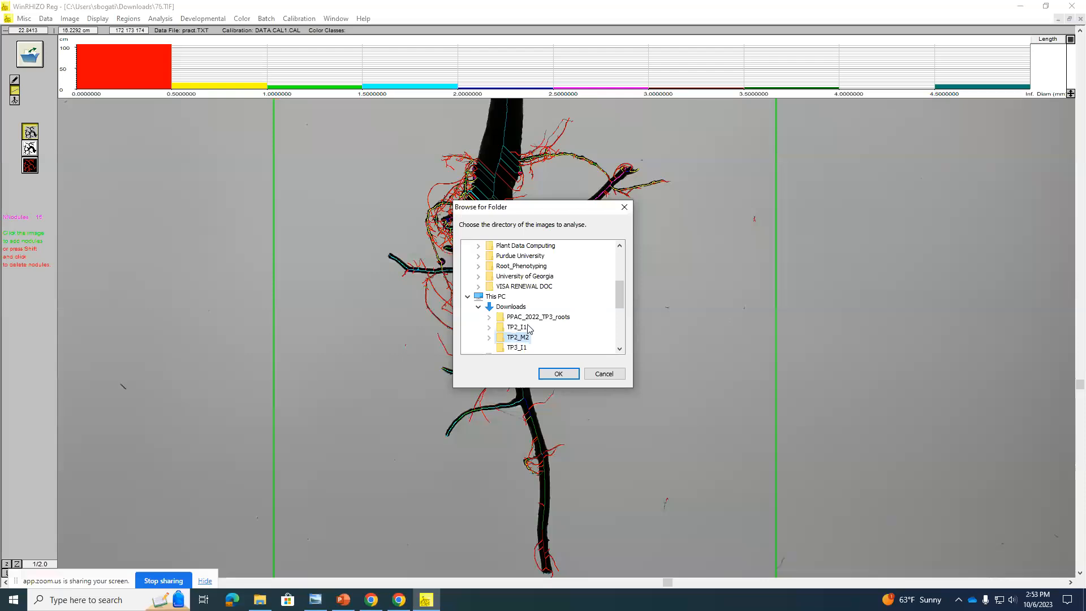
{"action": "left_click", "coordinate": [524, 350]}
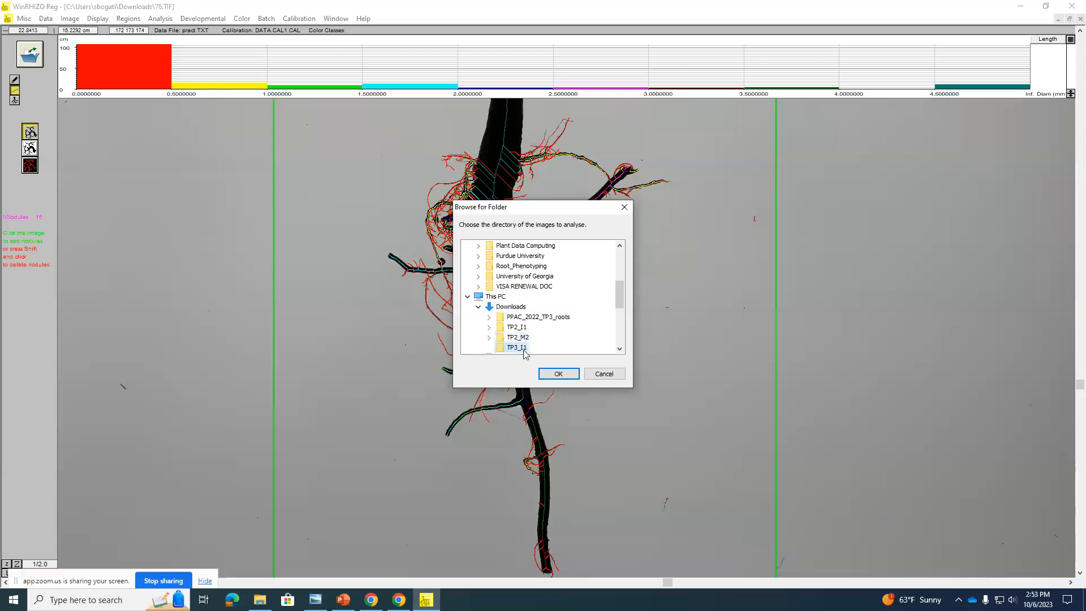
{"action": "left_click", "coordinate": [557, 373]}
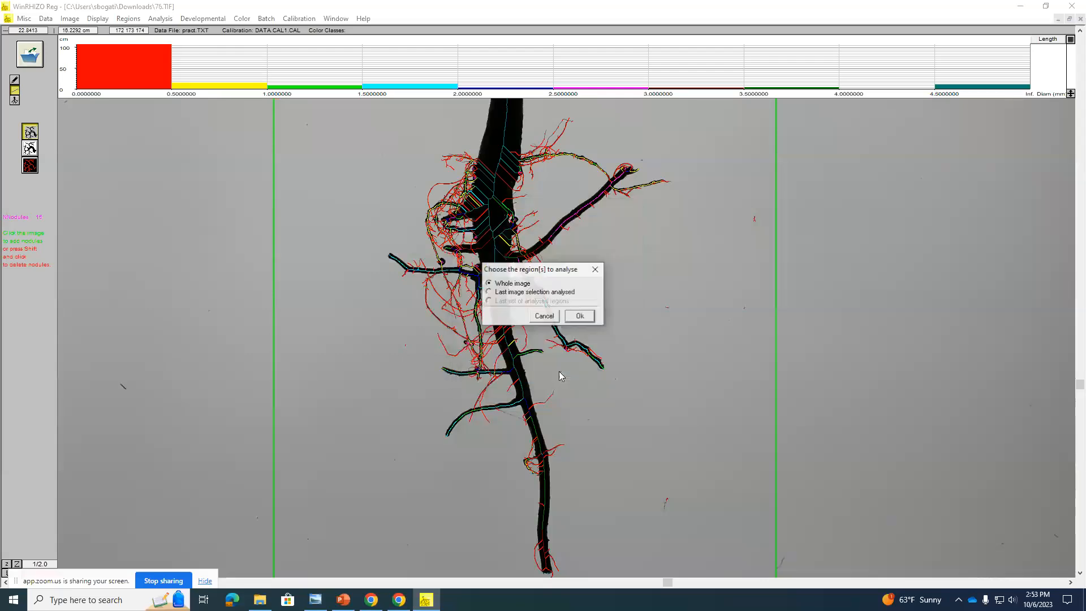
{"action": "left_click", "coordinate": [518, 291]}
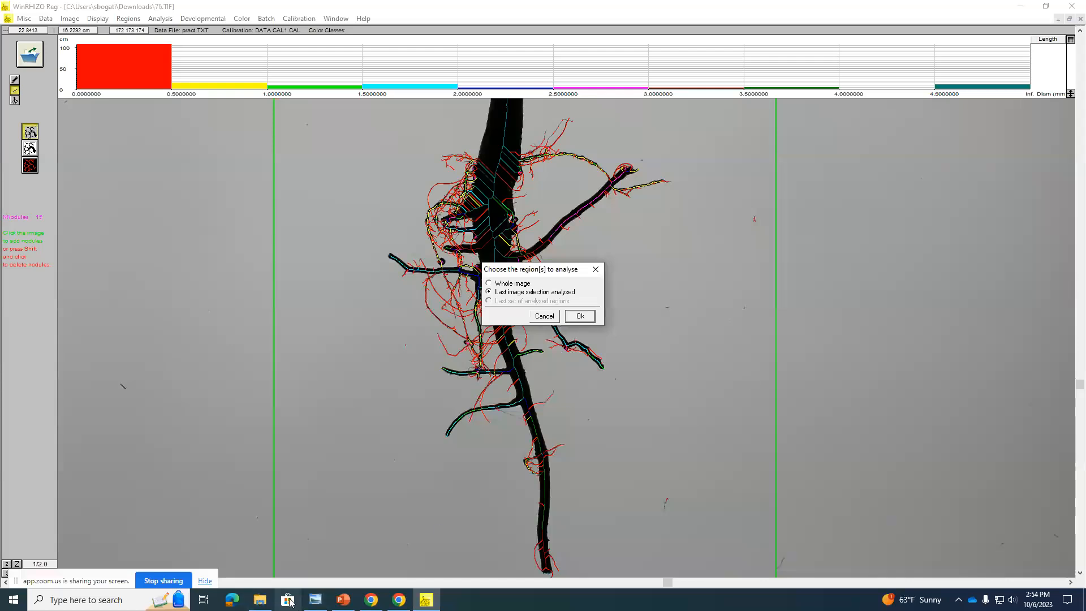
Step: Switch to File Explorer and examine the Analysed and PxClassified folders in OneDrive's Root_Phenotyping > PPAC_INPUT_TP3 > TP3_HORIZONTAL_IMAGES
{"action": "left_click", "coordinate": [260, 600]}
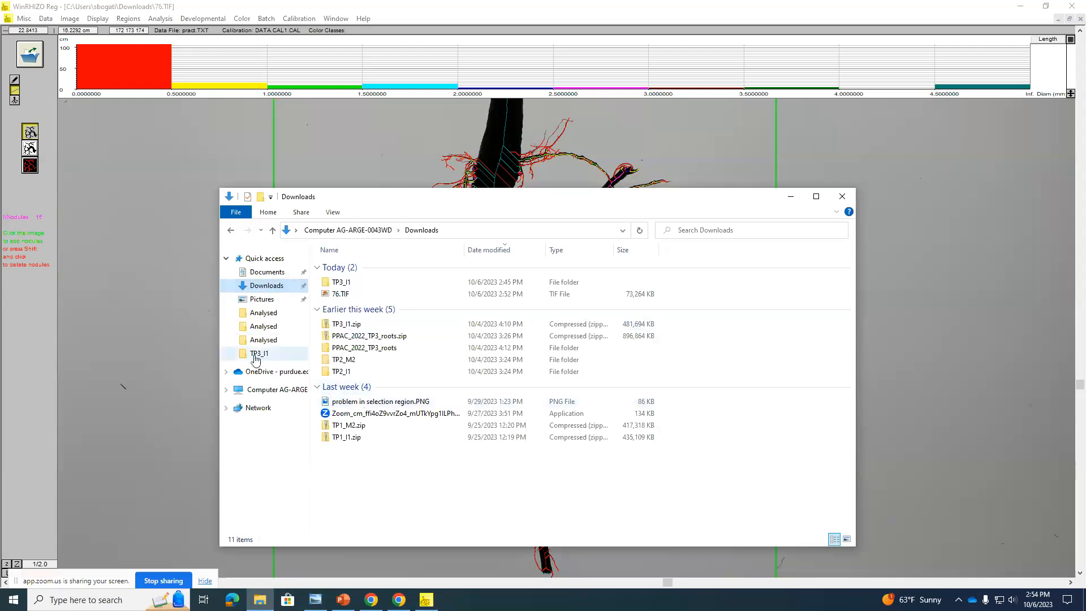
{"action": "left_click", "coordinate": [295, 377]}
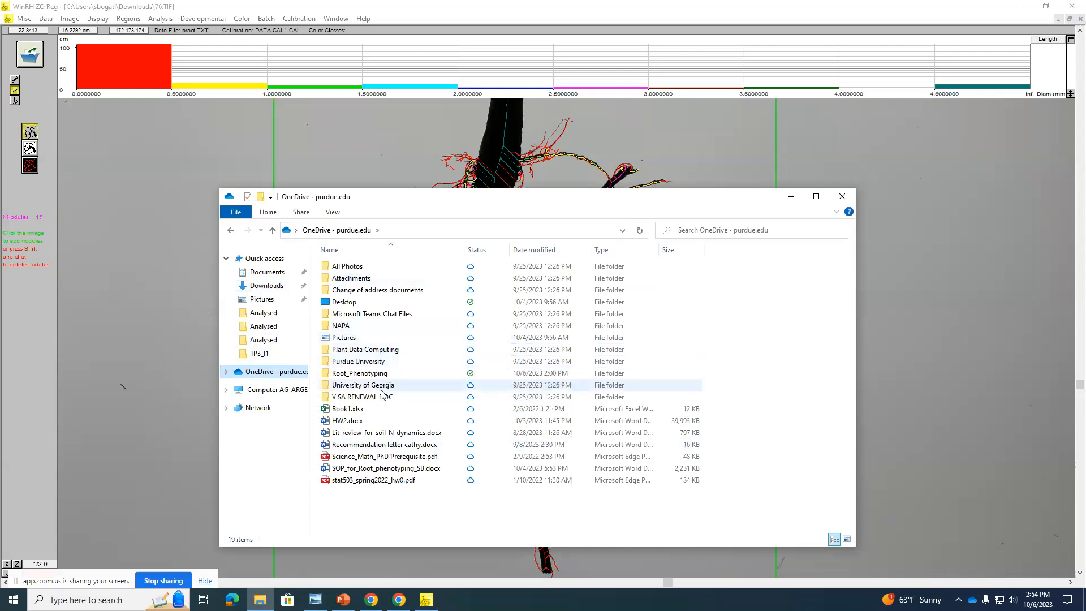
{"action": "double_click", "coordinate": [368, 373]}
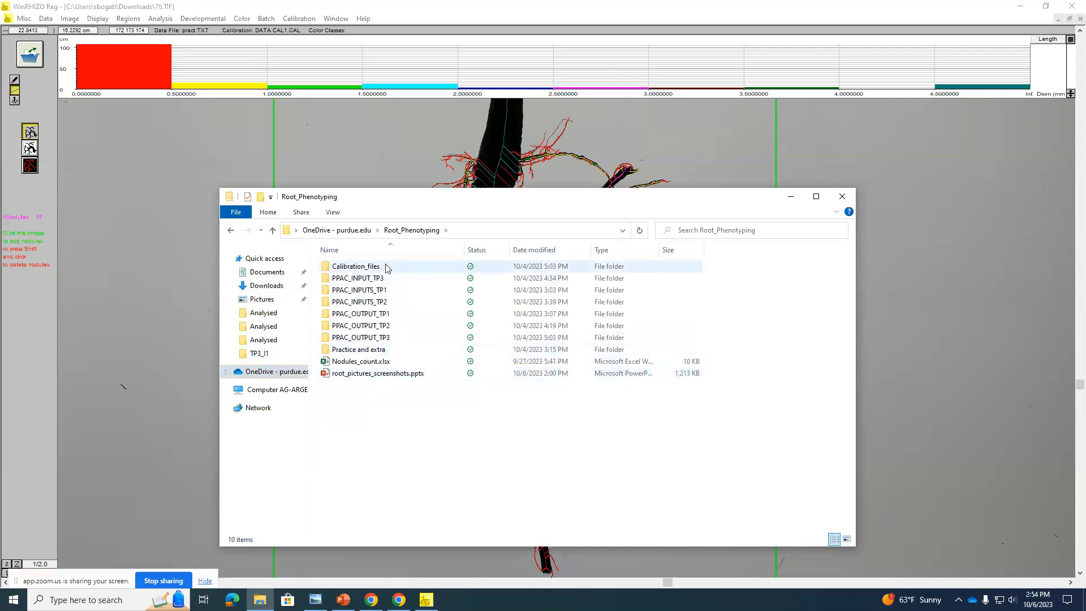
{"action": "double_click", "coordinate": [389, 280]}
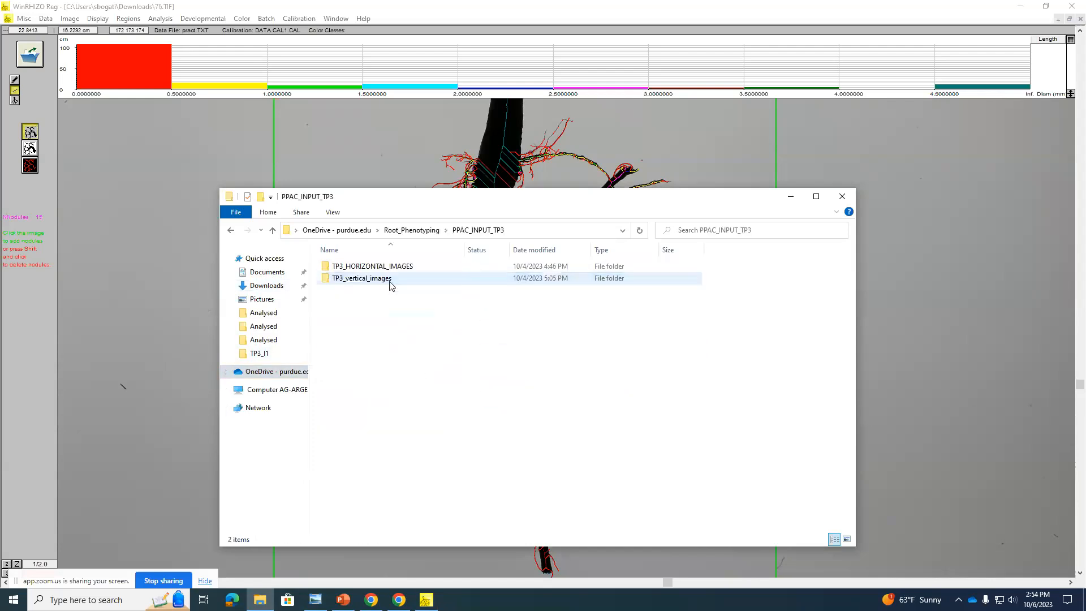
{"action": "double_click", "coordinate": [368, 269]}
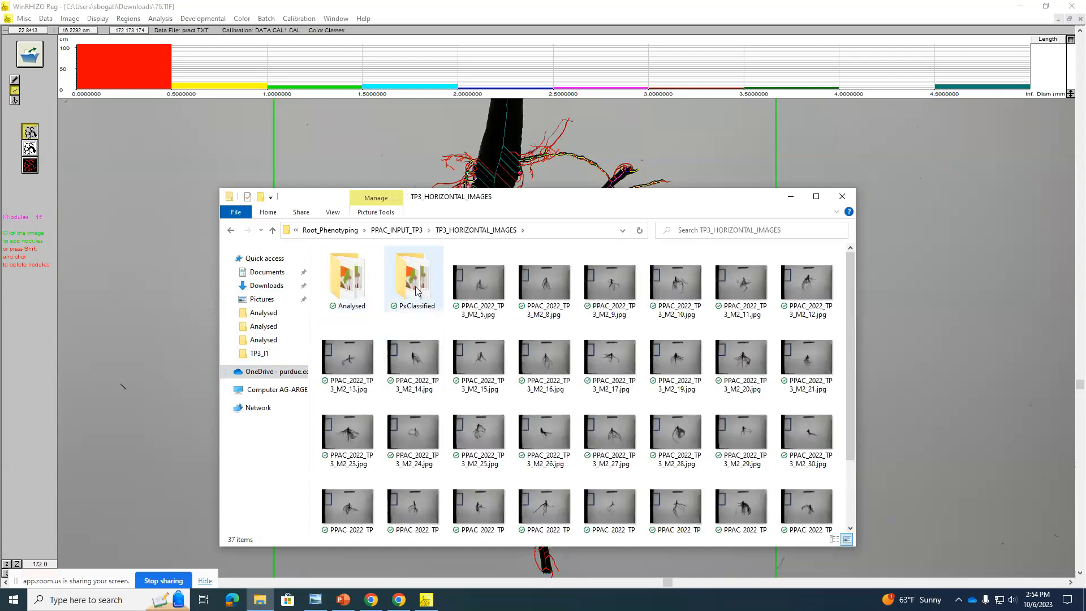
{"action": "double_click", "coordinate": [362, 281]}
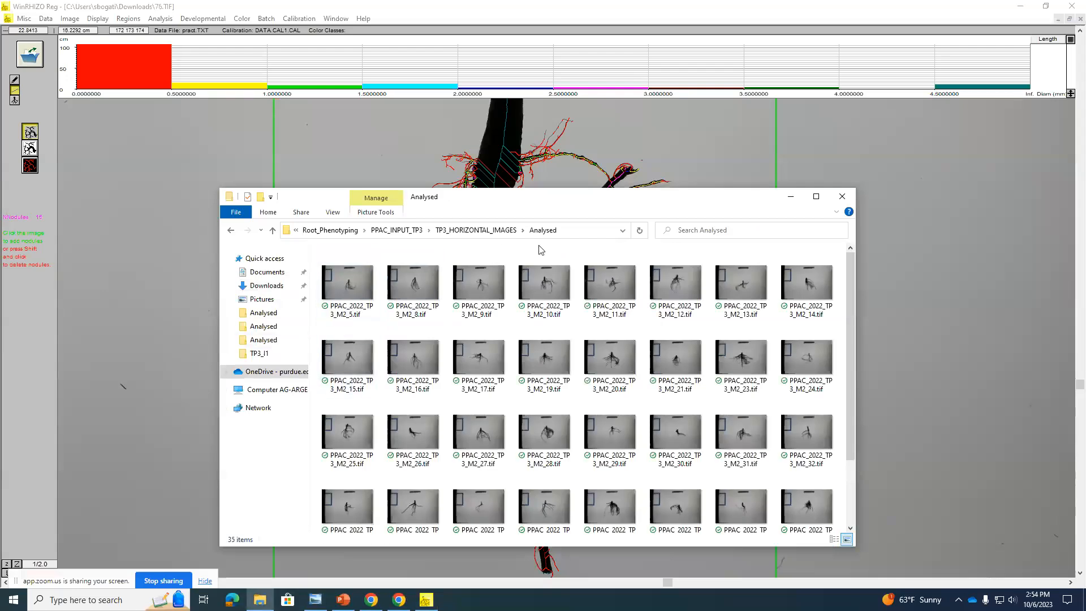
{"action": "left_click", "coordinate": [472, 231]}
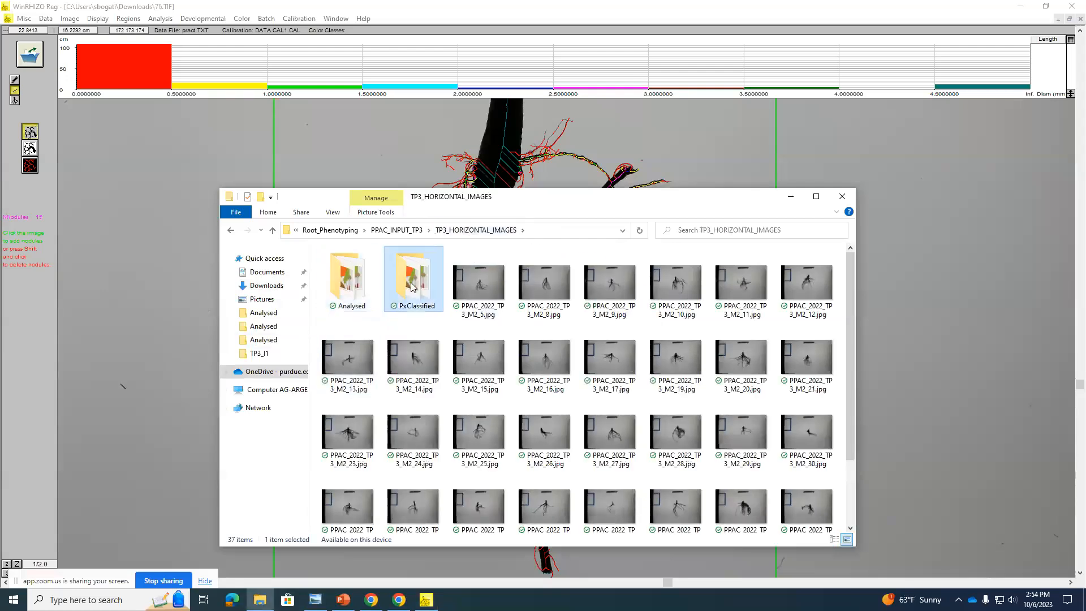
{"action": "double_click", "coordinate": [413, 283]}
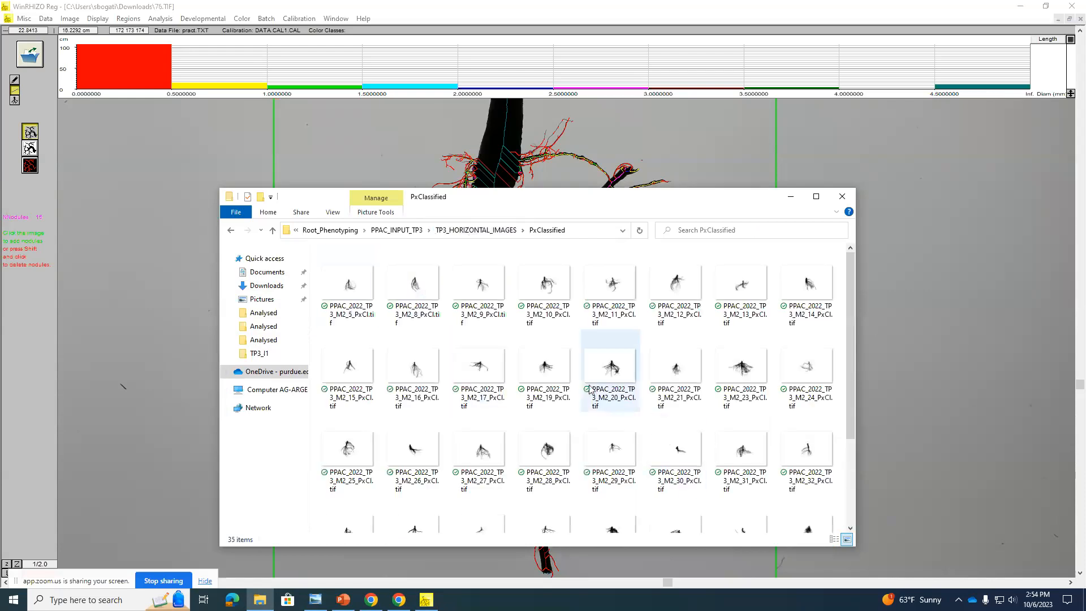
Step: View the first few pixel-classified root images starting with PPAC_2022_TP3_M2_5_PxCl.tif, and look into the Analysed folder of TP3_HORIZONTAL_IMAGES
{"action": "left_click", "coordinate": [365, 289]}
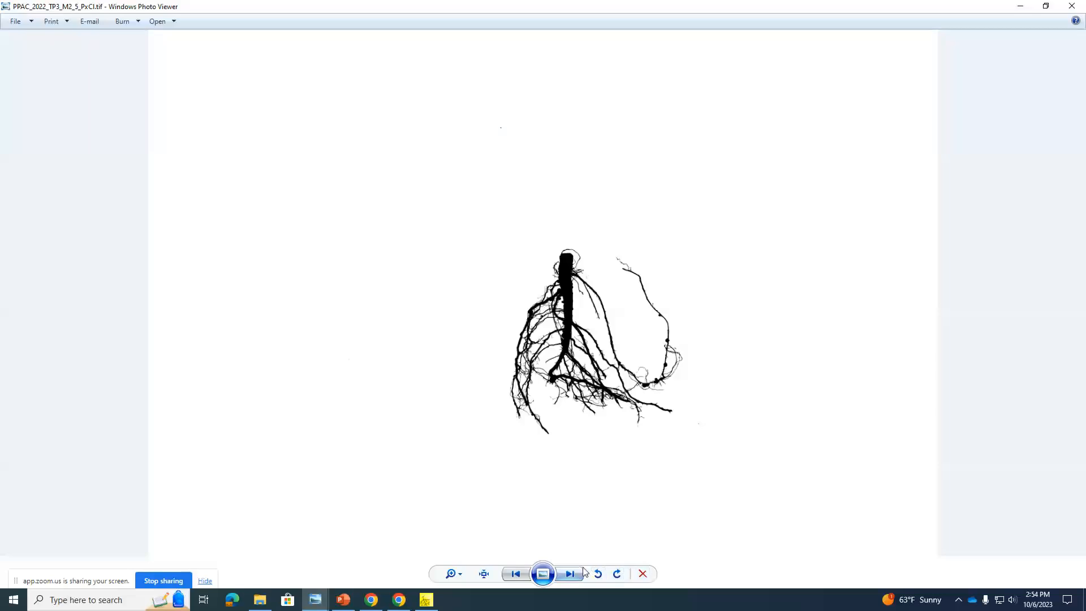
{"action": "left_click", "coordinate": [570, 574]}
{"action": "left_click", "coordinate": [570, 574]}
{"action": "left_click", "coordinate": [570, 574]}
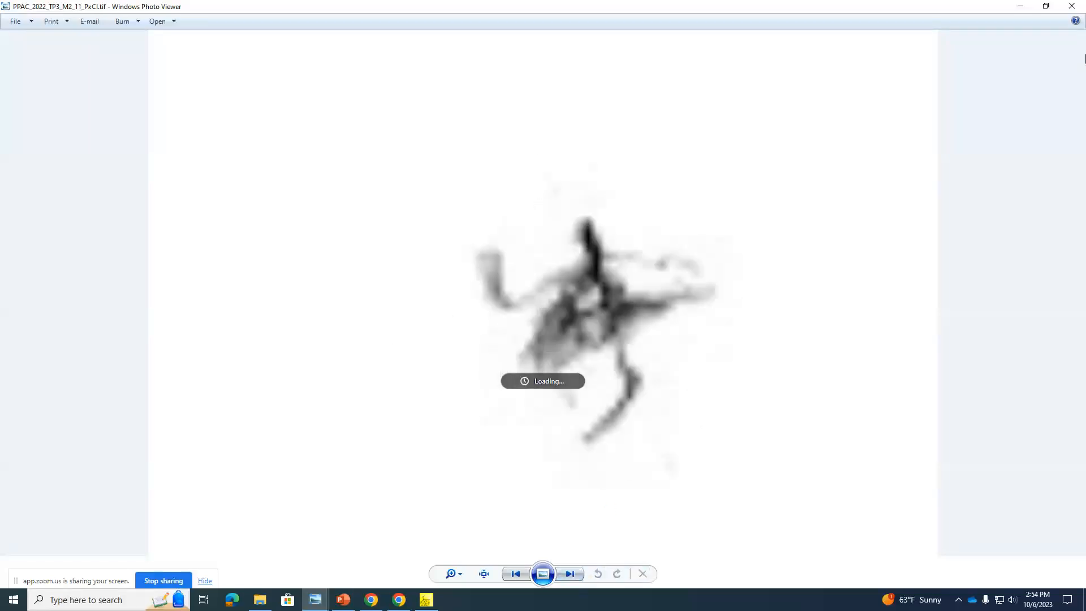
{"action": "left_click", "coordinate": [1021, 5]}
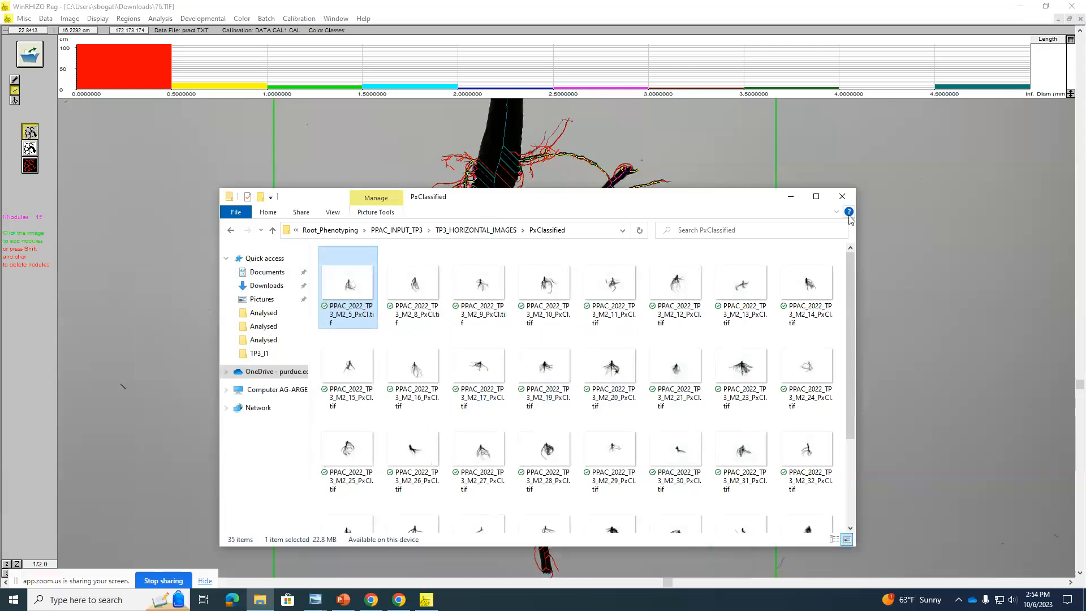
{"action": "left_click", "coordinate": [448, 232]}
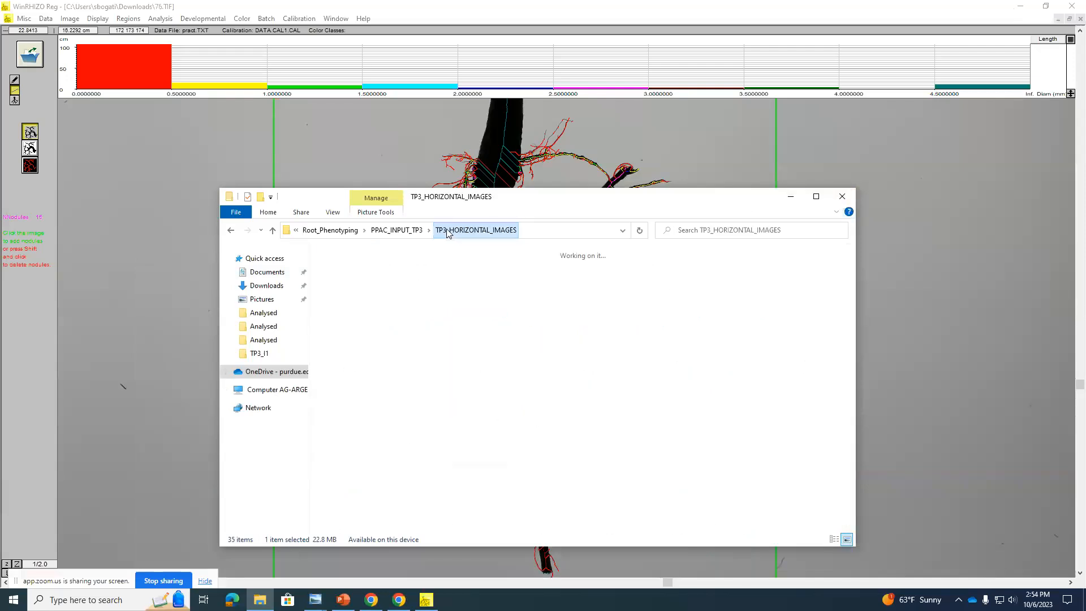
{"action": "double_click", "coordinate": [361, 290]}
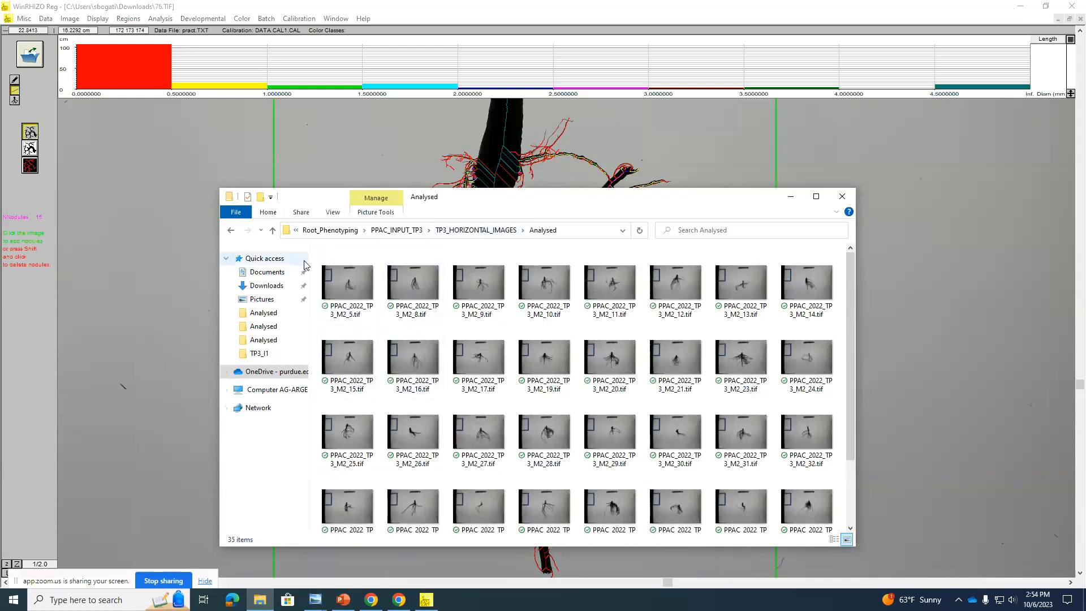
Step: Return to WinRHIZO, accept the last image selection analysed, and browse for an image in OneDrive's Root_Phenotyping > PPAC_INPUTS_TP1 > Horizontal_orientation > PxClassified
{"action": "left_click", "coordinate": [31, 61]}
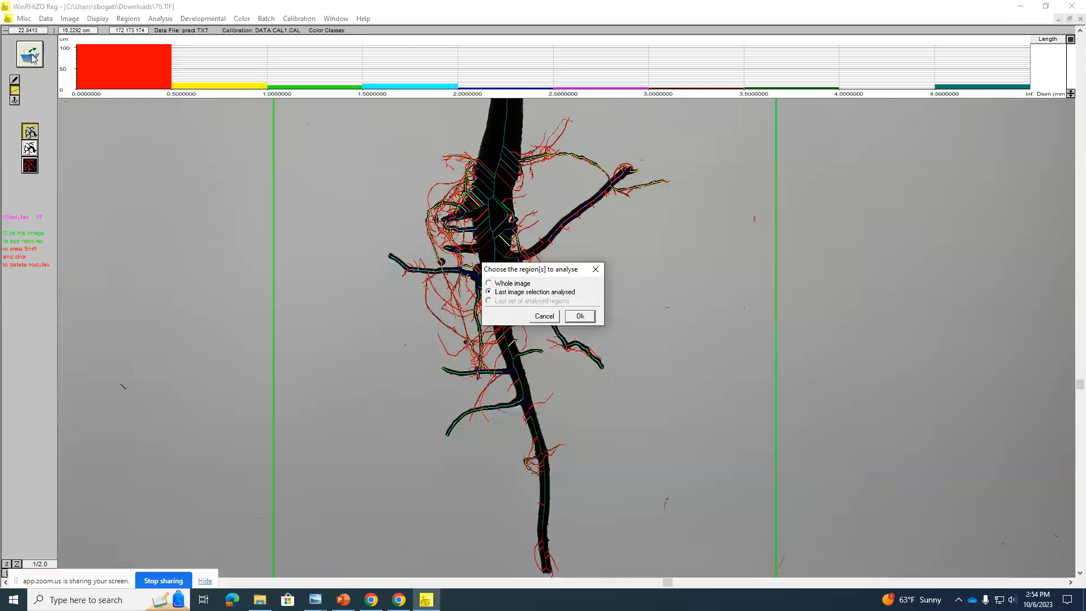
{"action": "left_click", "coordinate": [580, 315]}
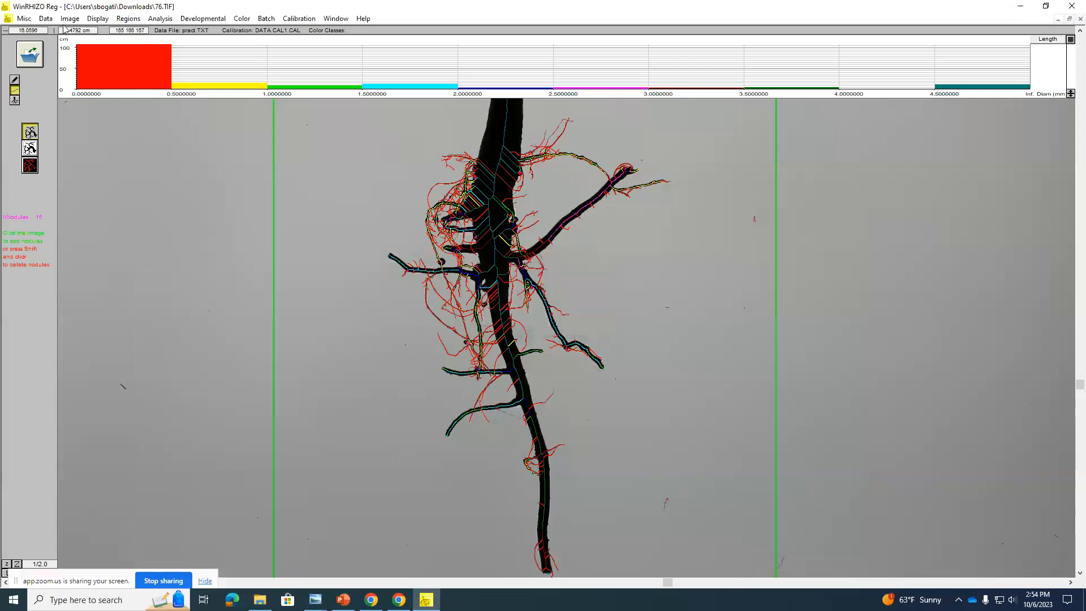
{"action": "left_click", "coordinate": [34, 55]}
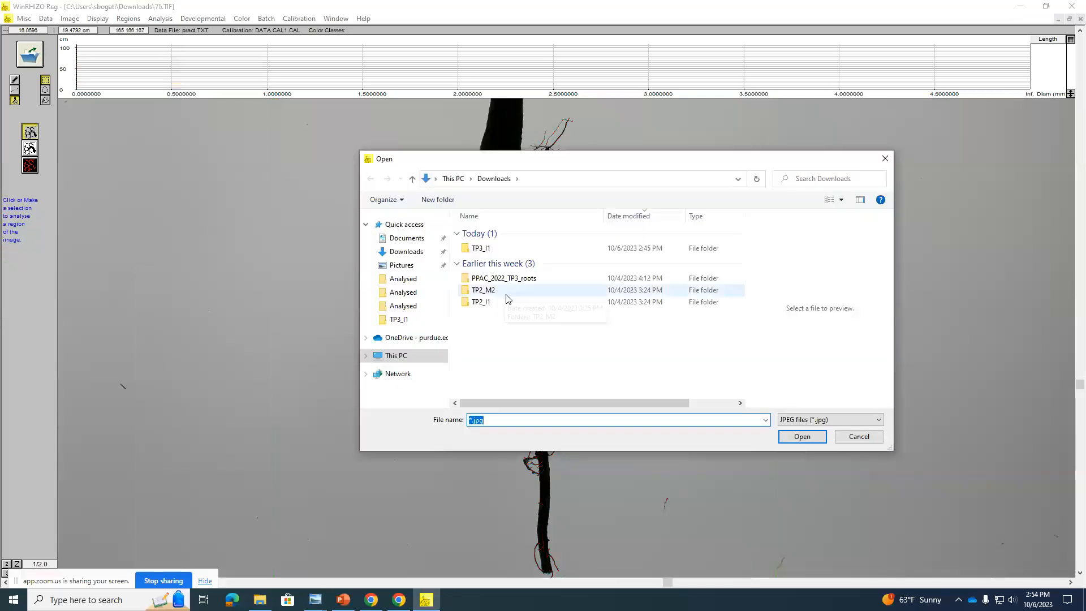
{"action": "left_click", "coordinate": [435, 343]}
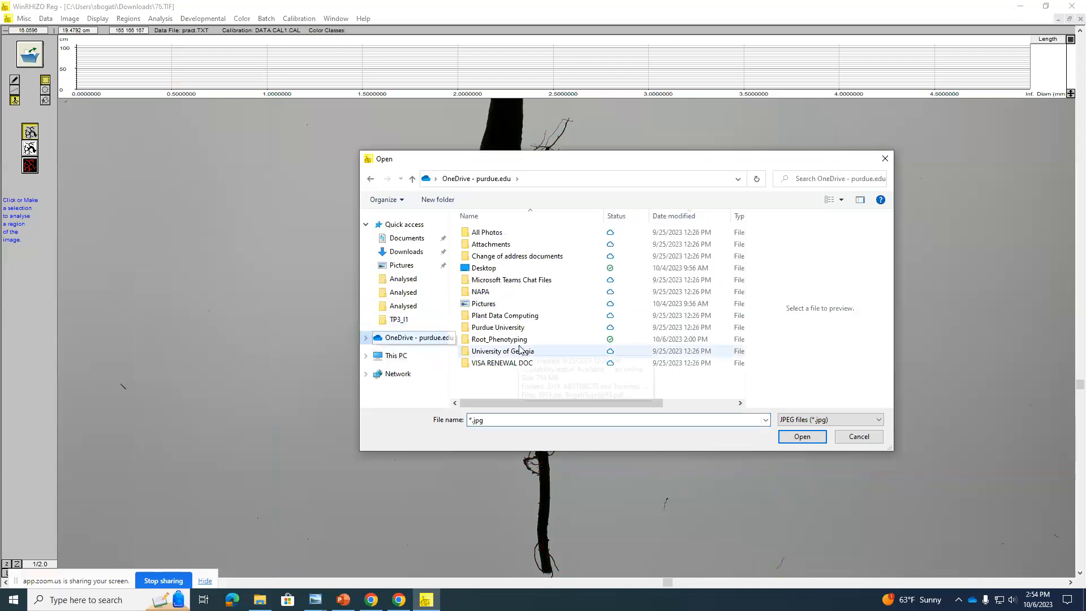
{"action": "double_click", "coordinate": [499, 340]}
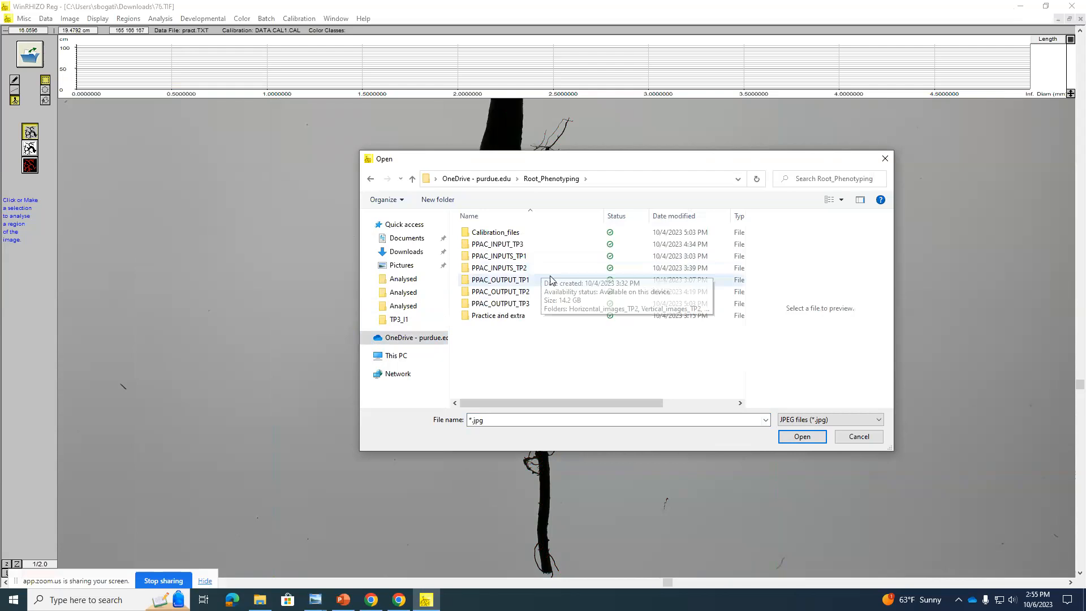
{"action": "left_click", "coordinate": [509, 259]}
{"action": "double_click", "coordinate": [509, 260]}
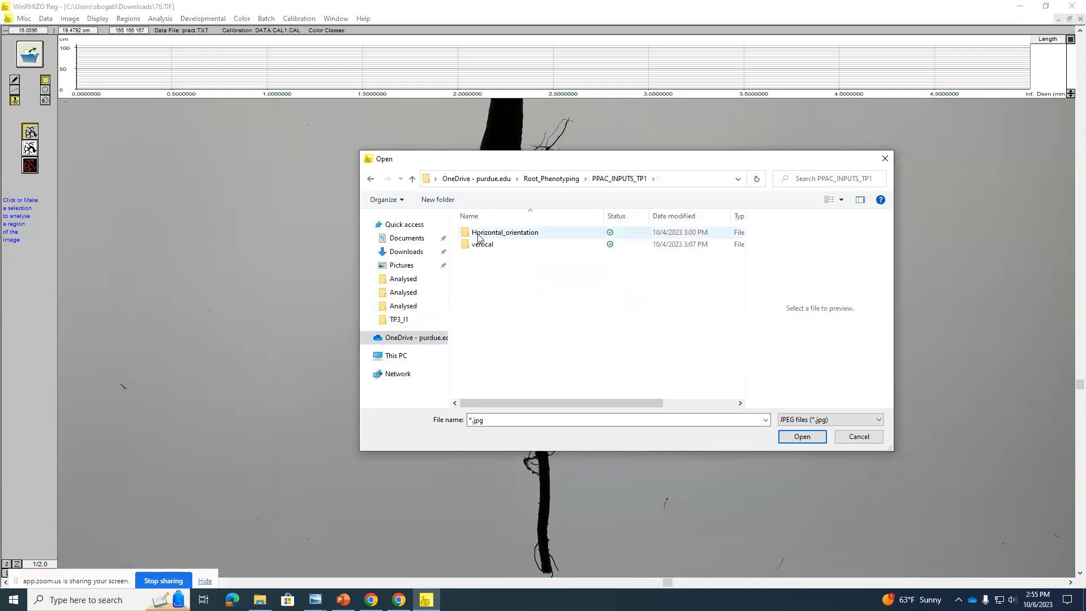
{"action": "double_click", "coordinate": [493, 235]}
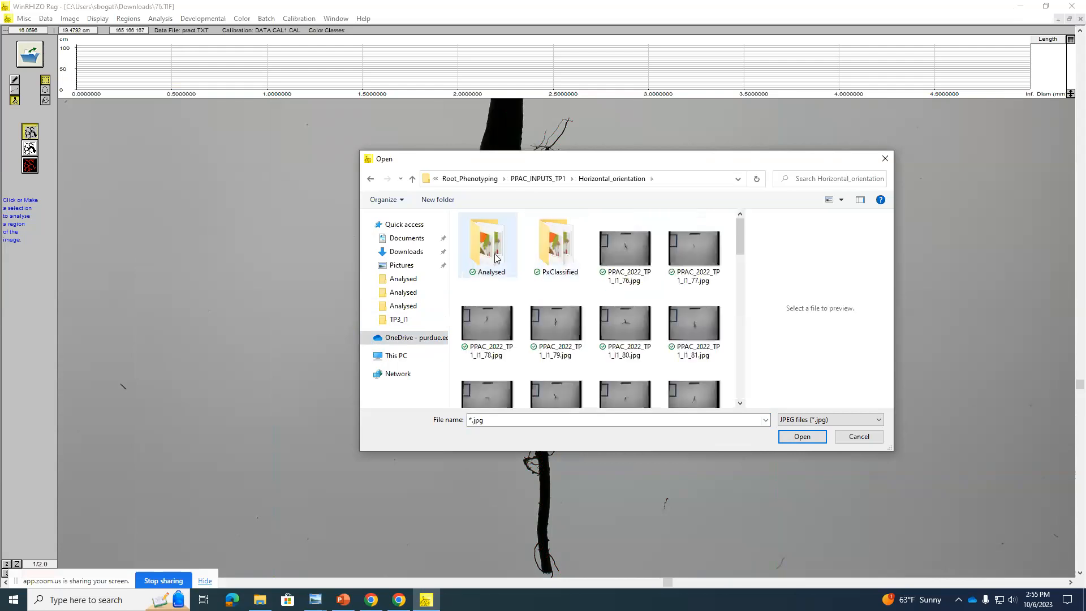
{"action": "double_click", "coordinate": [533, 252]}
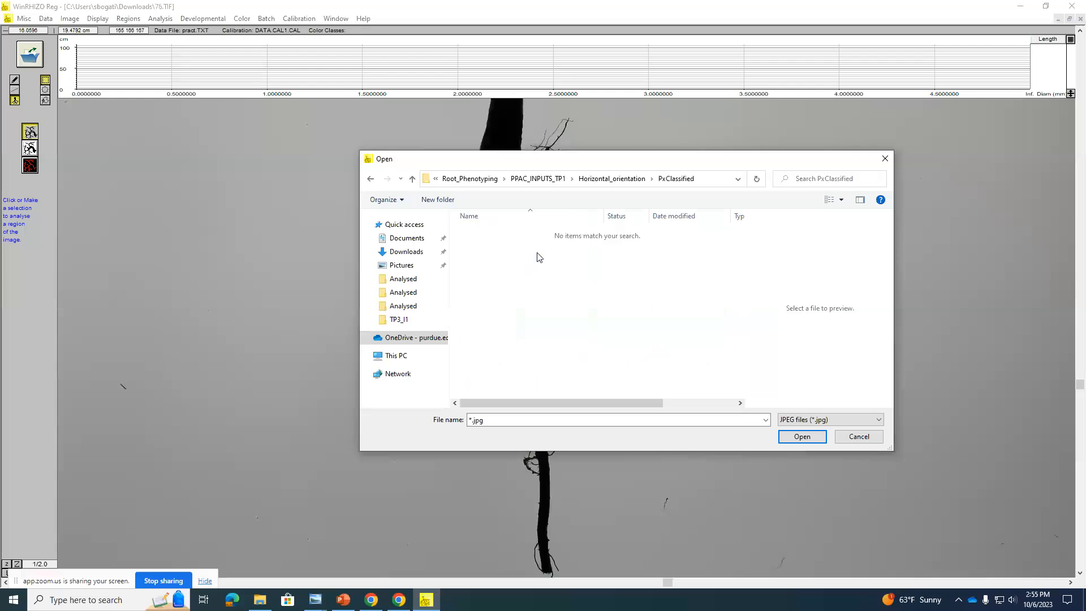
Step: Filter the file list to TIFF files and open the pixel-classified image PPAC_2022_TP1_I1_77_PxCl.tif
{"action": "left_click", "coordinate": [827, 420]}
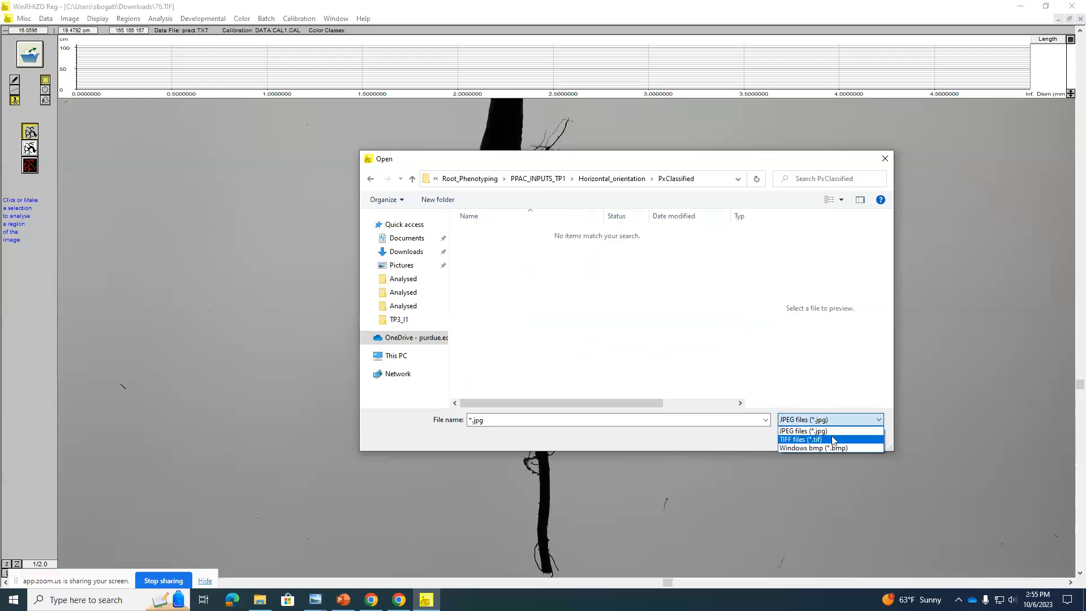
{"action": "left_click", "coordinate": [822, 428]}
{"action": "double_click", "coordinate": [540, 243]}
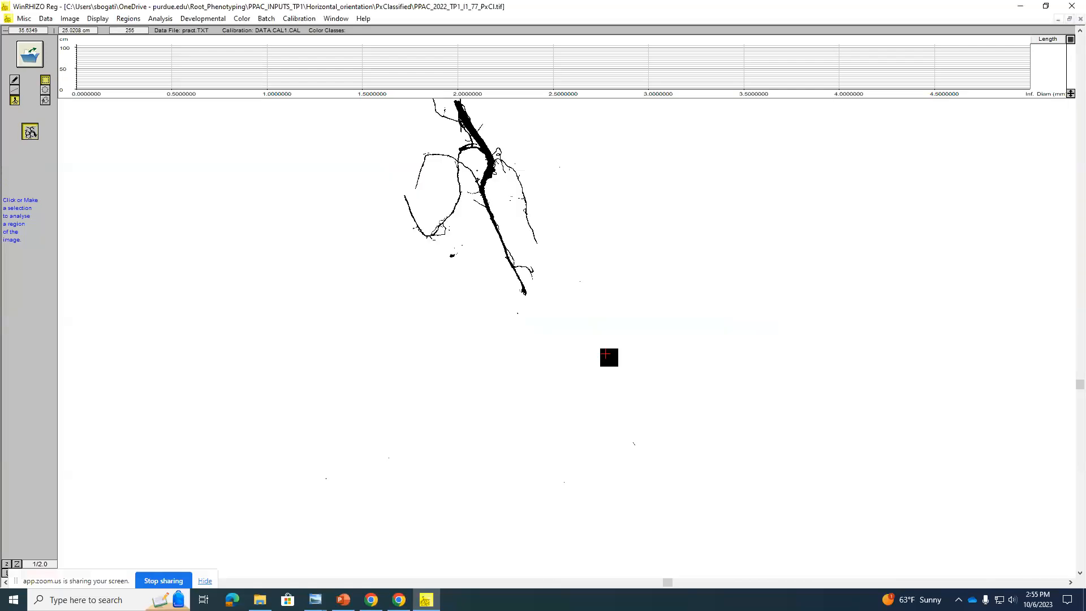
{"action": "scroll", "coordinate": [603, 355], "scroll_direction": "up", "scroll_amount": 3}
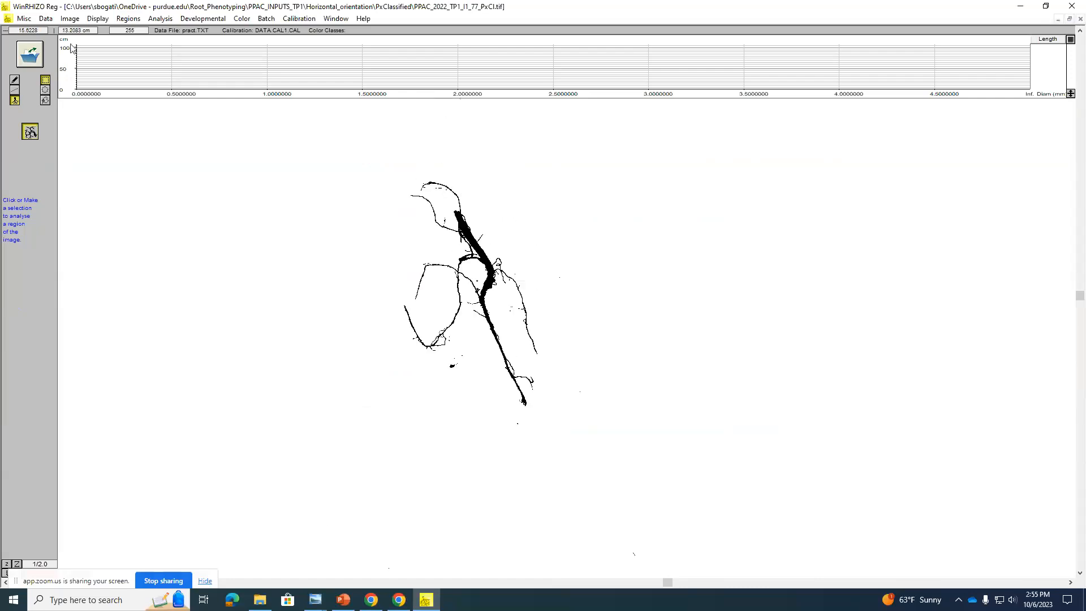
Step: Open the analysed image PPAC_2022_TP1_I1_76.tif from the Analysed folder of Horizontal_orientation and view its root tracing
{"action": "left_click", "coordinate": [30, 54]}
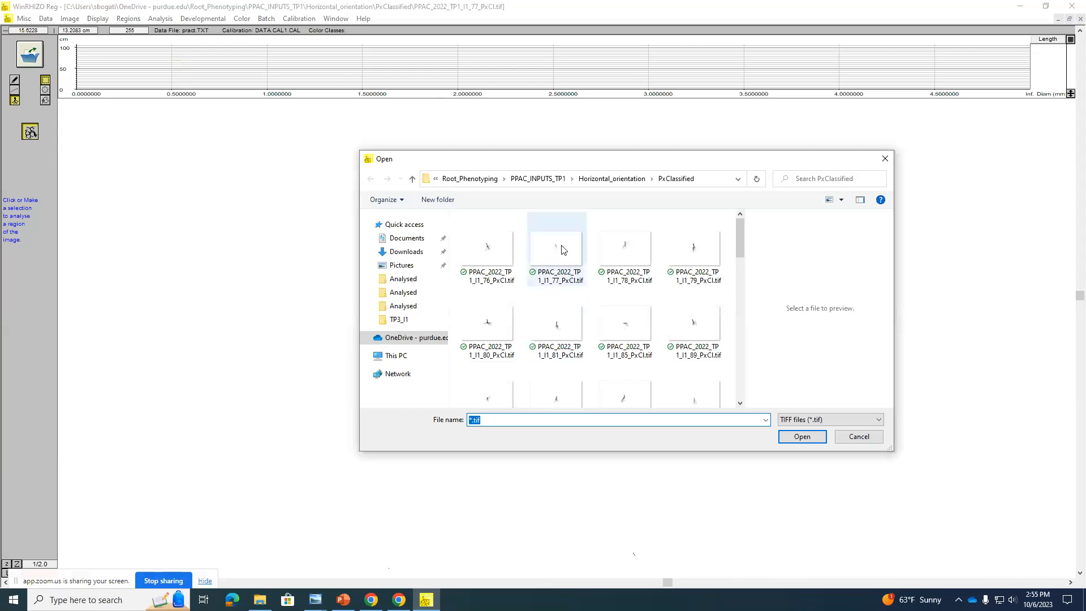
{"action": "left_click", "coordinate": [602, 182]}
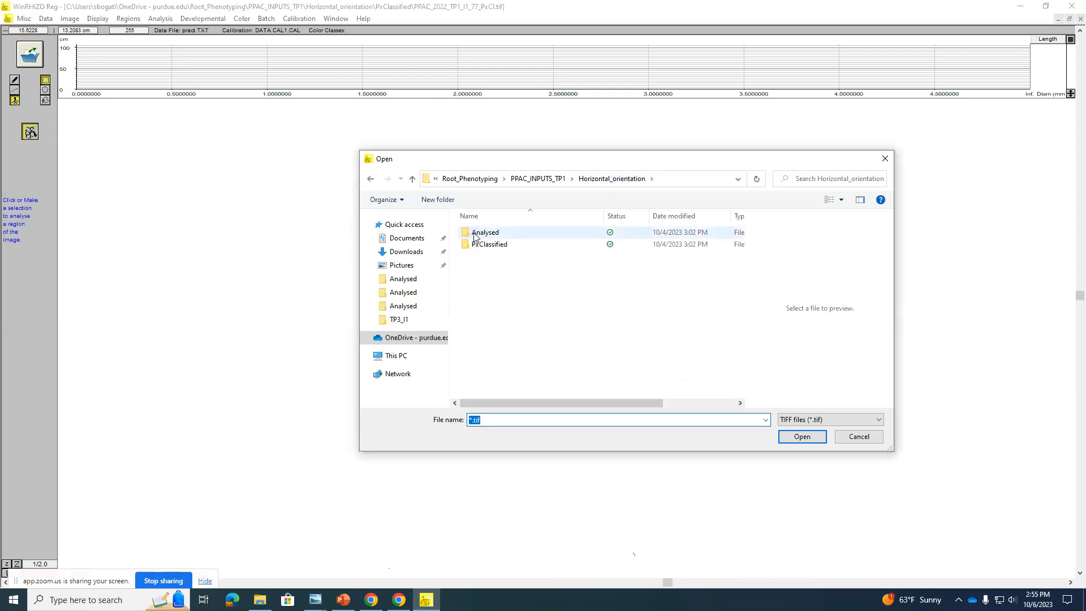
{"action": "double_click", "coordinate": [481, 233]}
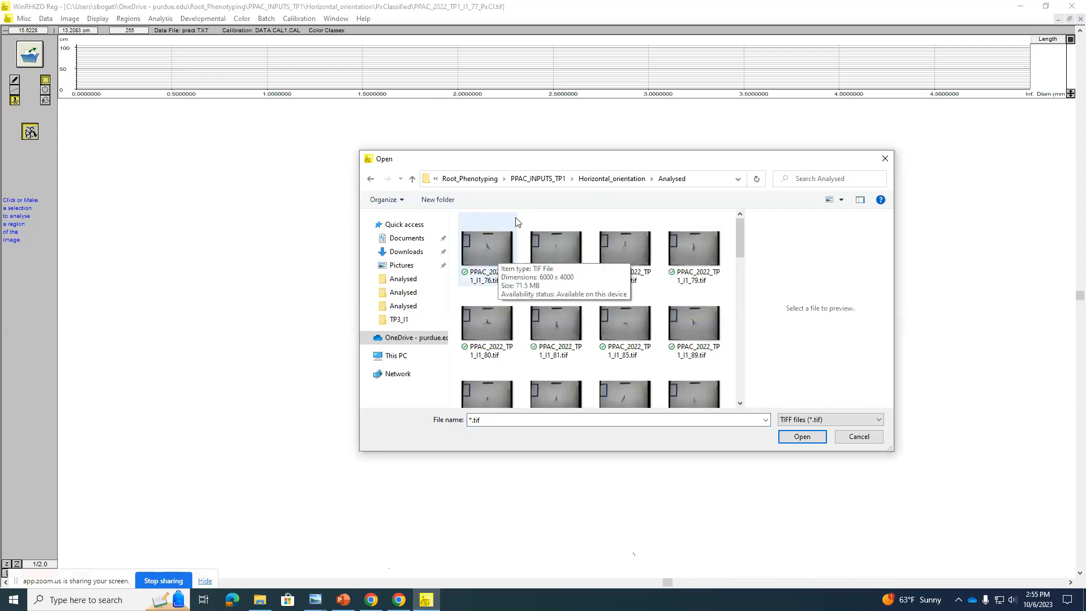
{"action": "left_click", "coordinate": [487, 250]}
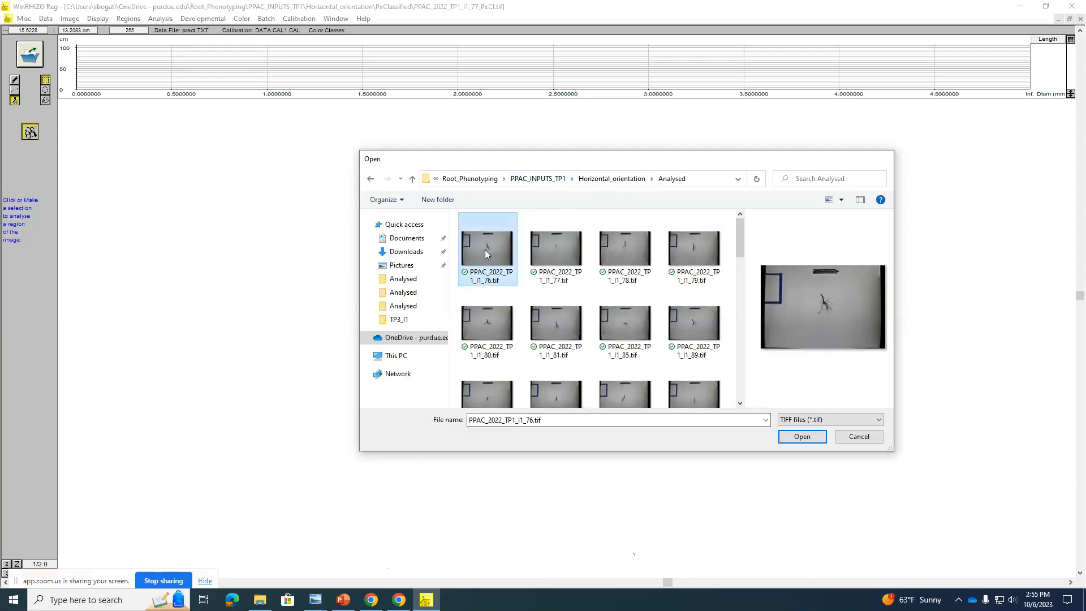
{"action": "double_click", "coordinate": [484, 249]}
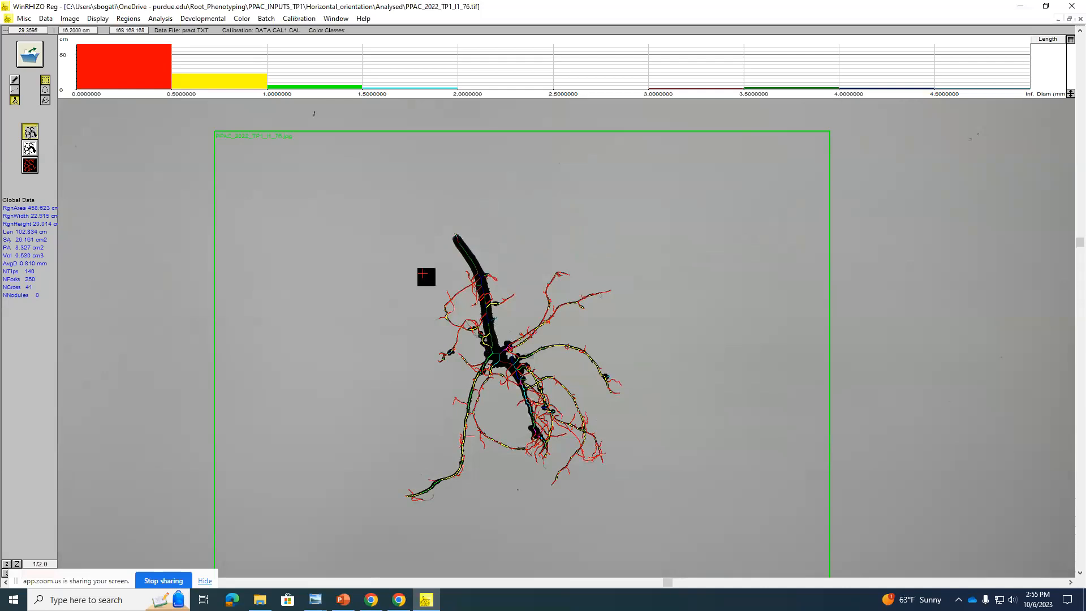
{"action": "scroll", "coordinate": [421, 263], "scroll_direction": "down", "scroll_amount": 2}
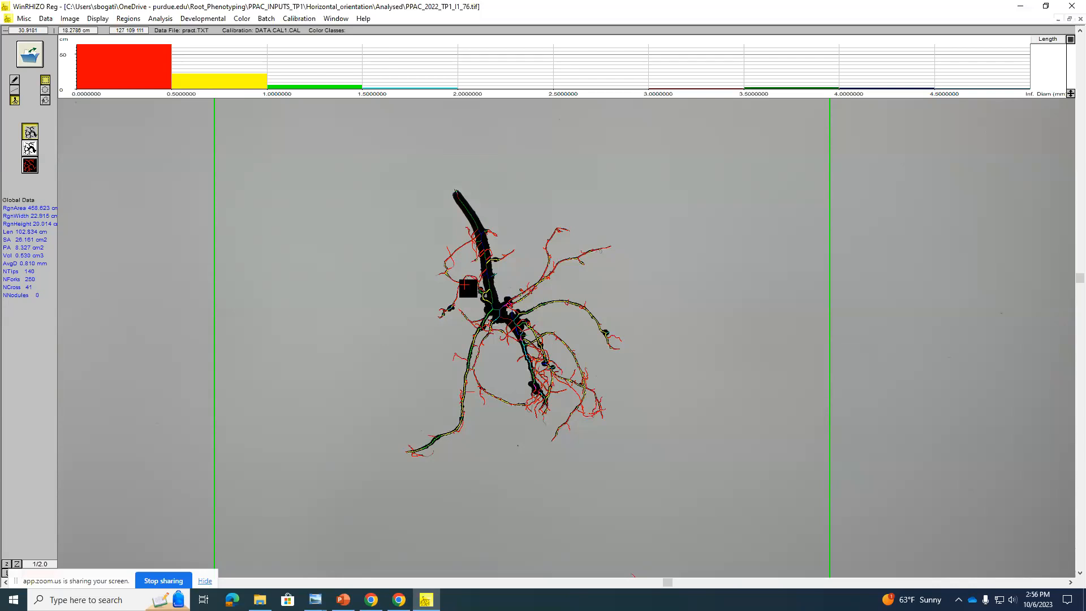
Step: Switch to File Explorer, examine the TP3_vertical_images and TP3_HORIZONTAL_IMAGES folders in PPAC_INPUT_TP3, and close the window
{"action": "left_click", "coordinate": [260, 600]}
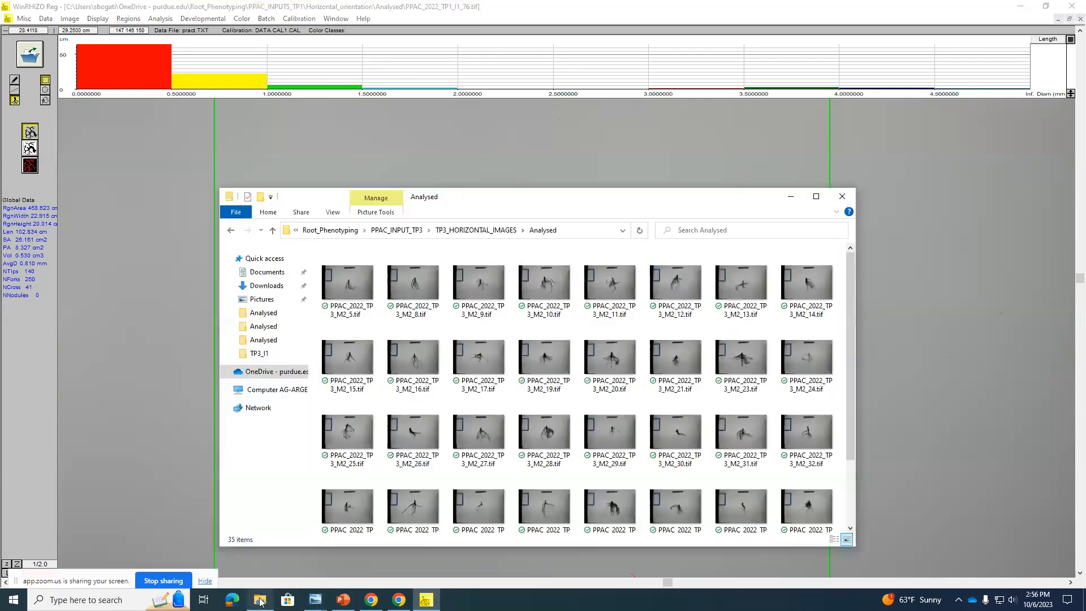
{"action": "left_click", "coordinate": [481, 231]}
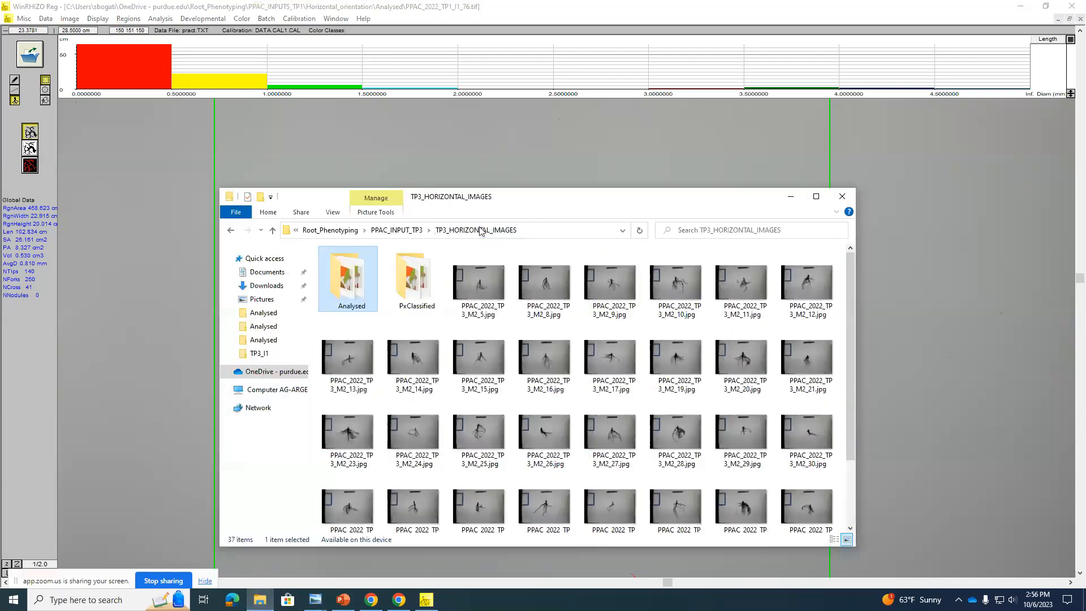
{"action": "left_click", "coordinate": [399, 231]}
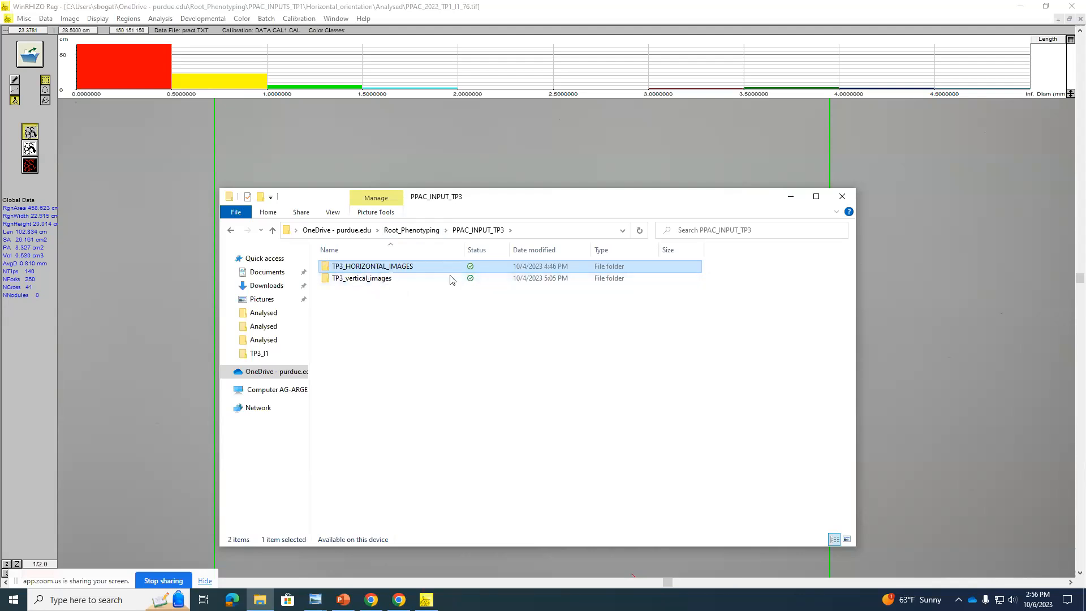
{"action": "double_click", "coordinate": [376, 279]}
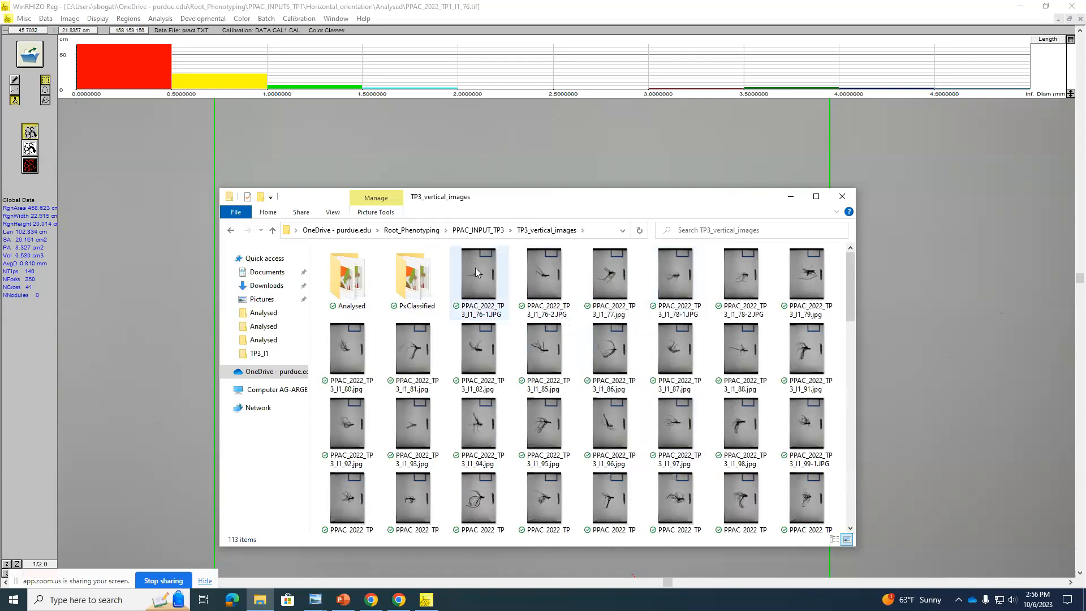
{"action": "left_click", "coordinate": [478, 230]}
{"action": "left_click", "coordinate": [383, 270]}
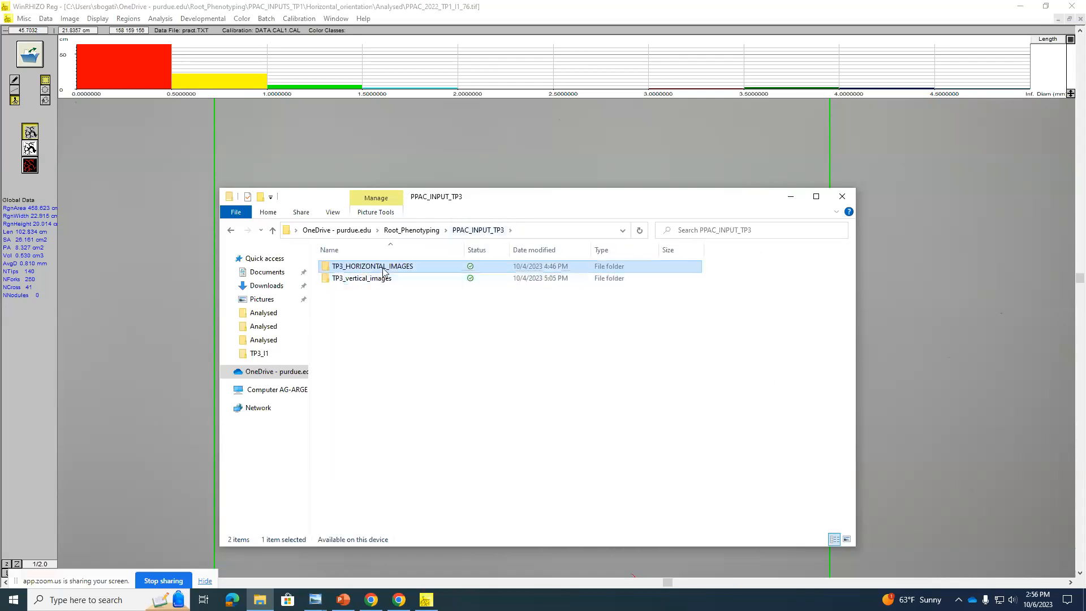
{"action": "double_click", "coordinate": [384, 270]}
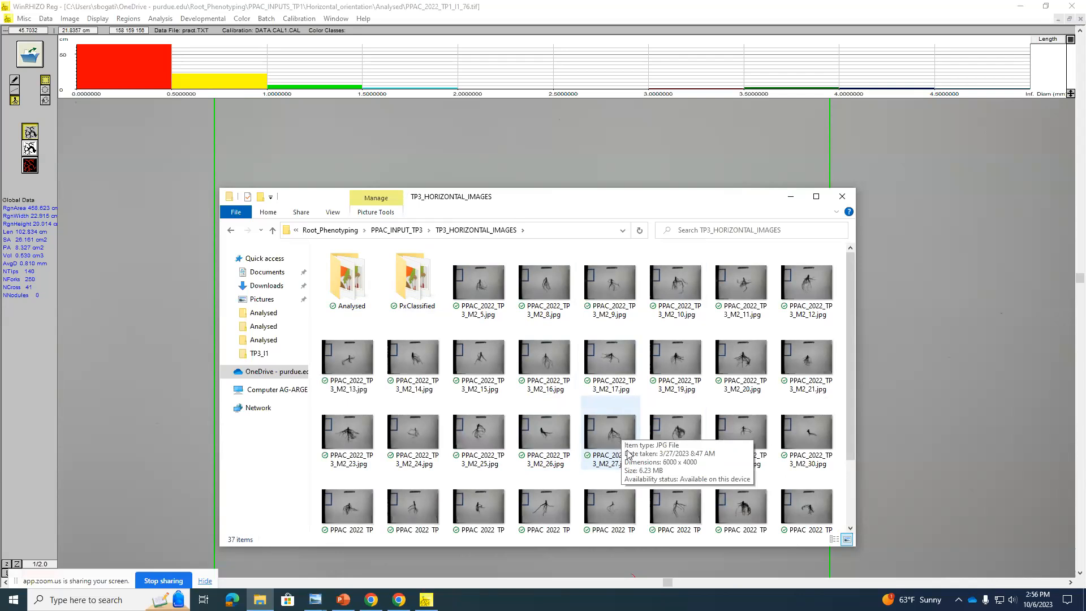
{"action": "scroll", "coordinate": [624, 463], "scroll_direction": "down", "scroll_amount": 1}
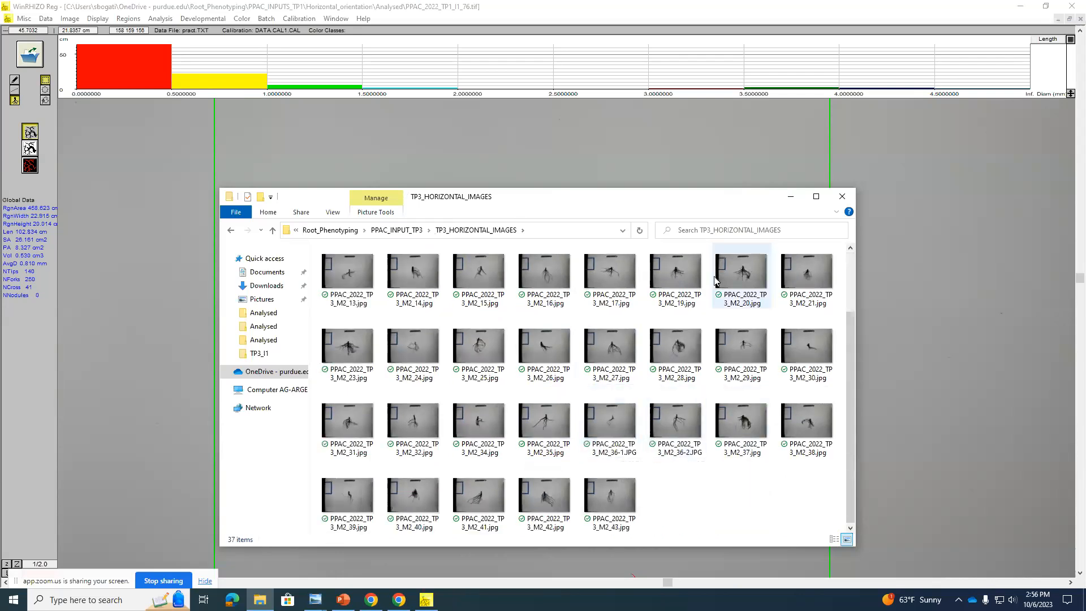
{"action": "left_click", "coordinate": [842, 197]}
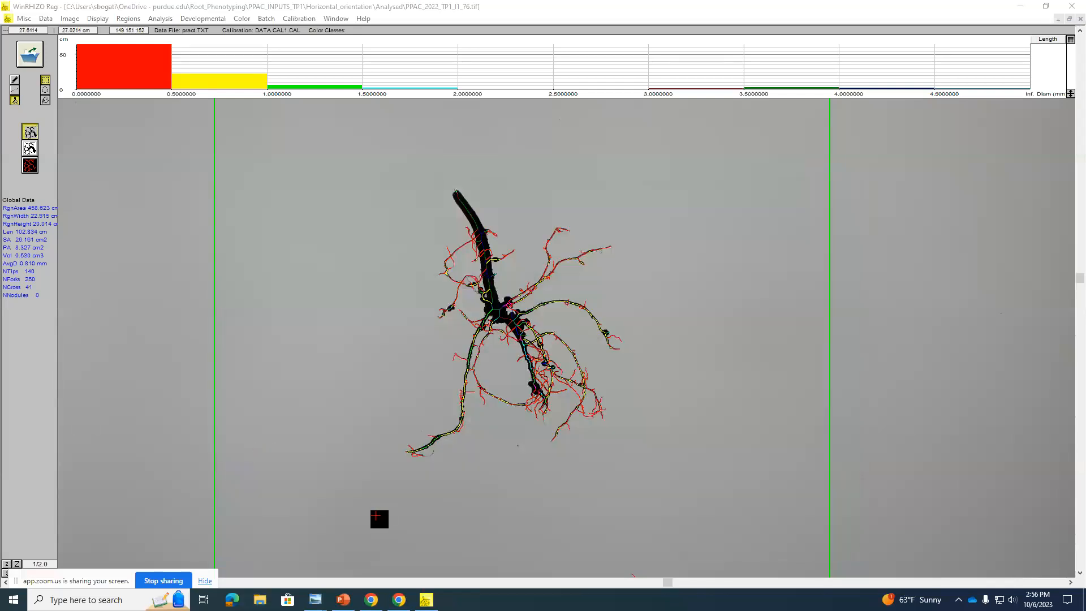
Step: Switch to the Zoom meeting in Chrome and stop sharing the screen
{"action": "left_click", "coordinate": [374, 602]}
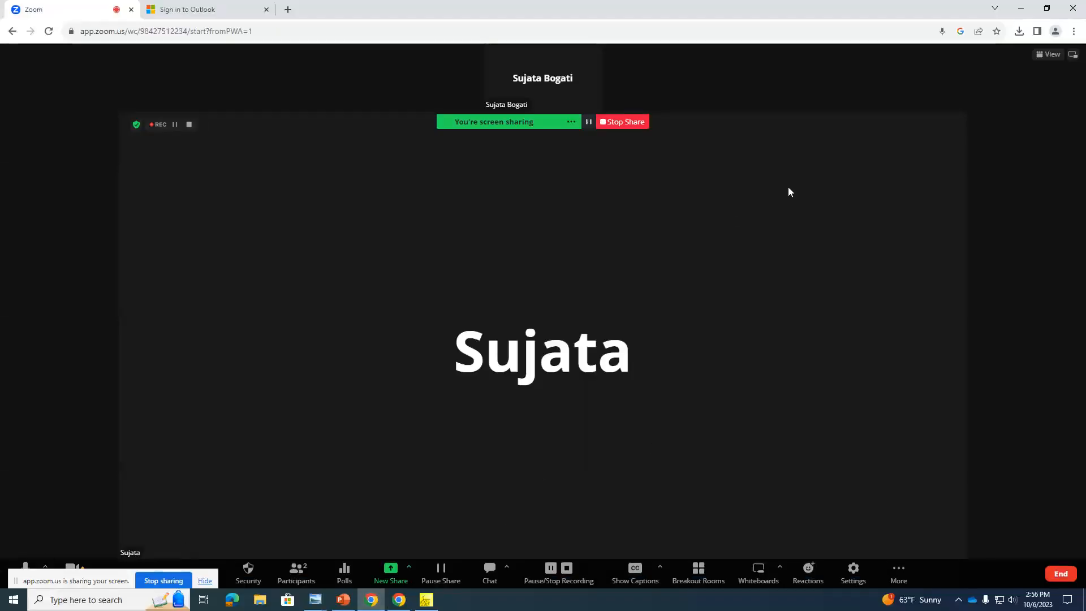
{"action": "left_click", "coordinate": [604, 121]}
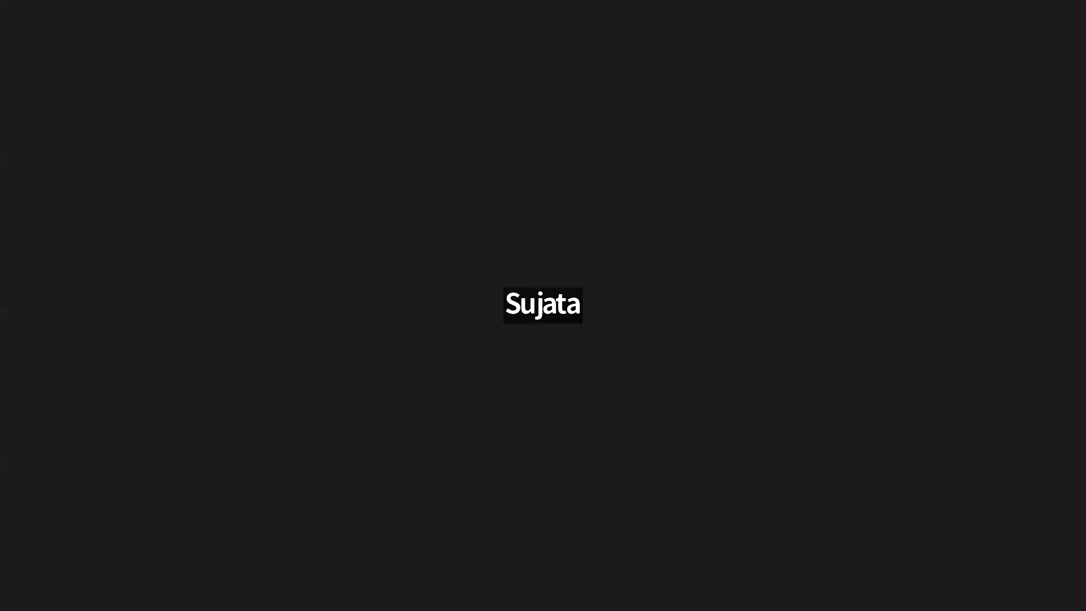